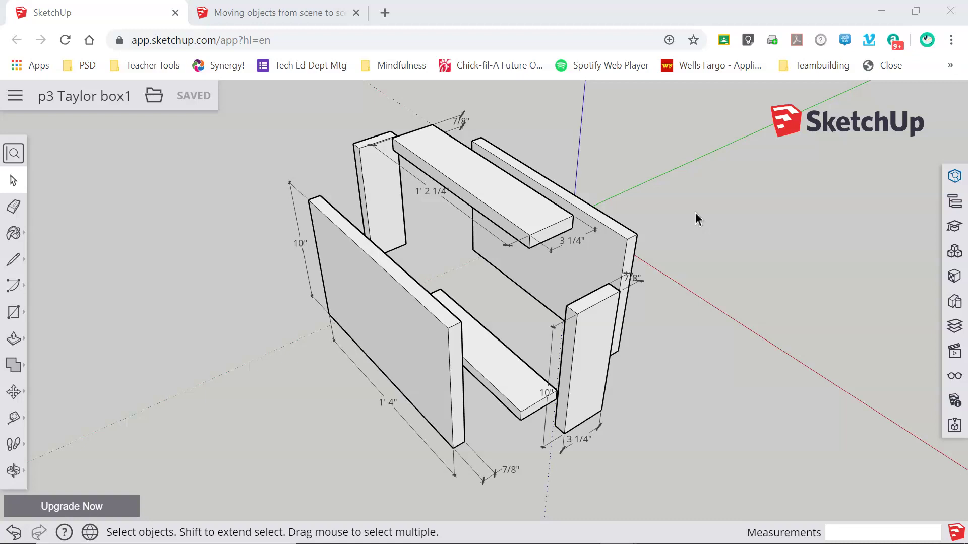
- Add a new layer to the model from the Layers panel
middle_drag(791, 382, 819, 330)
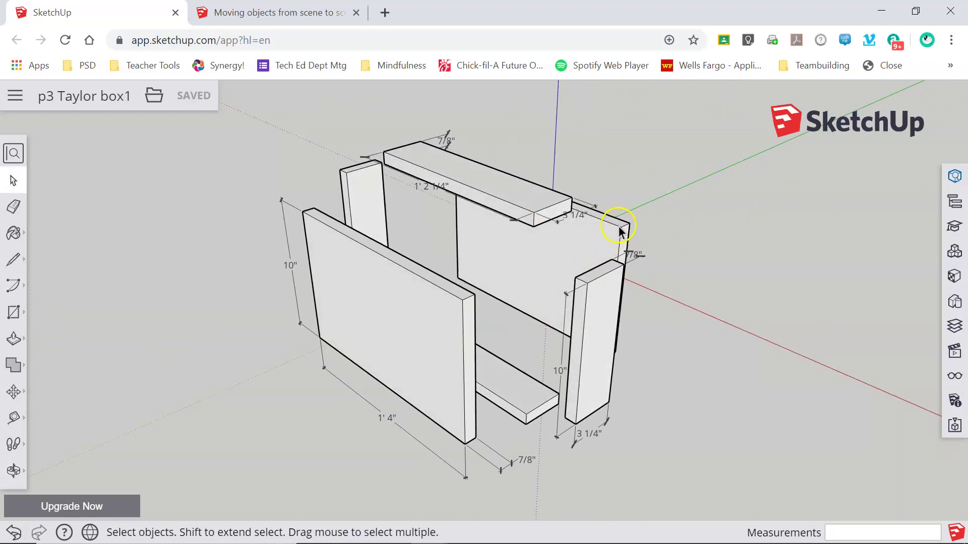
middle_drag(619, 232, 622, 256)
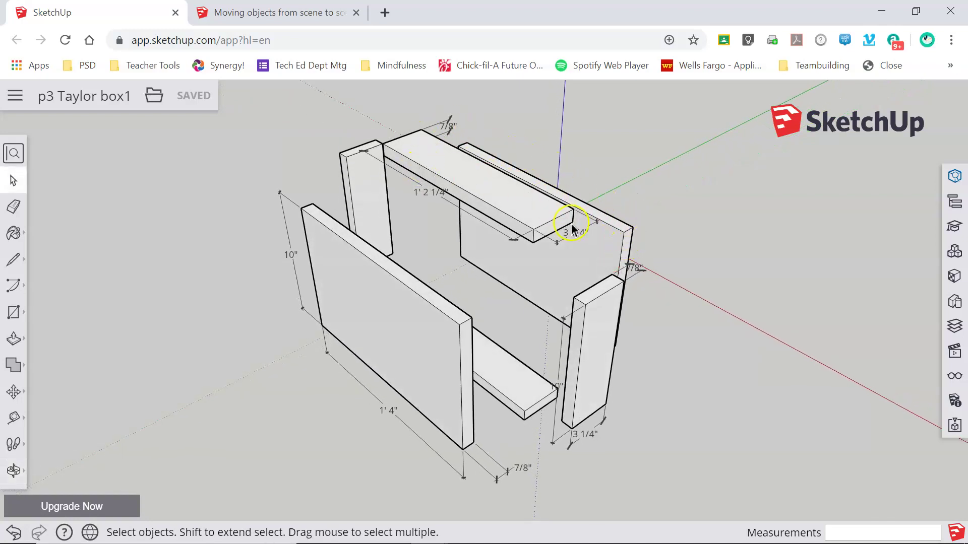
middle_drag(681, 374, 626, 380)
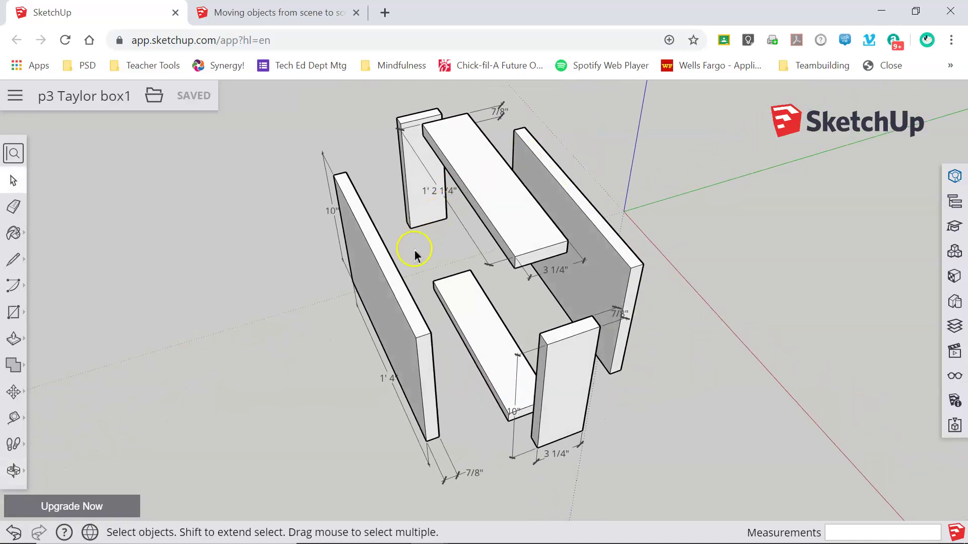
middle_drag(419, 251, 625, 192)
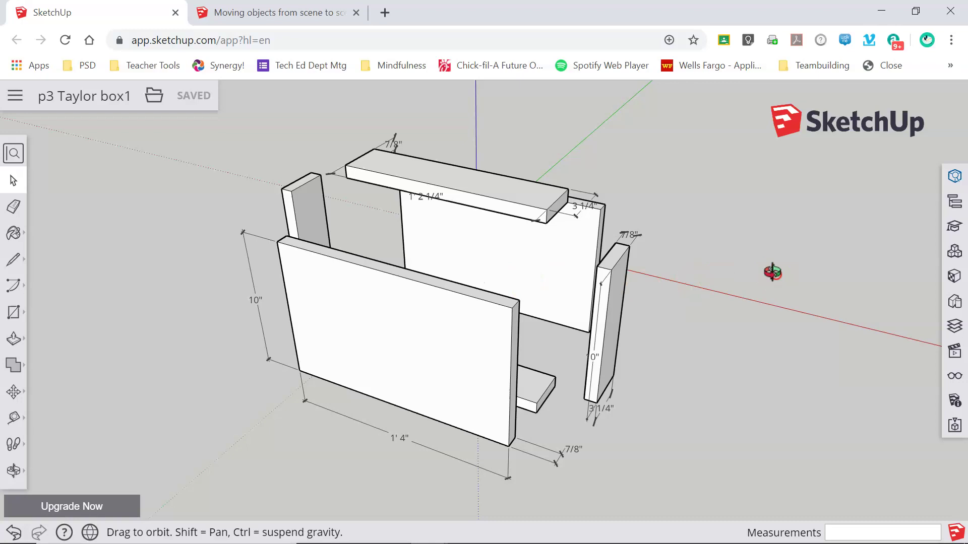
middle_drag(767, 274, 688, 265)
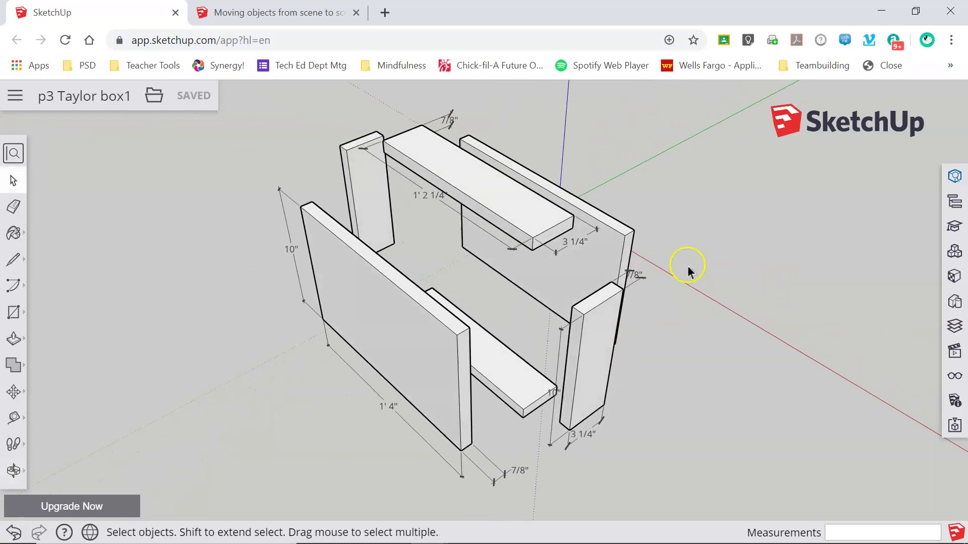
click(955, 328)
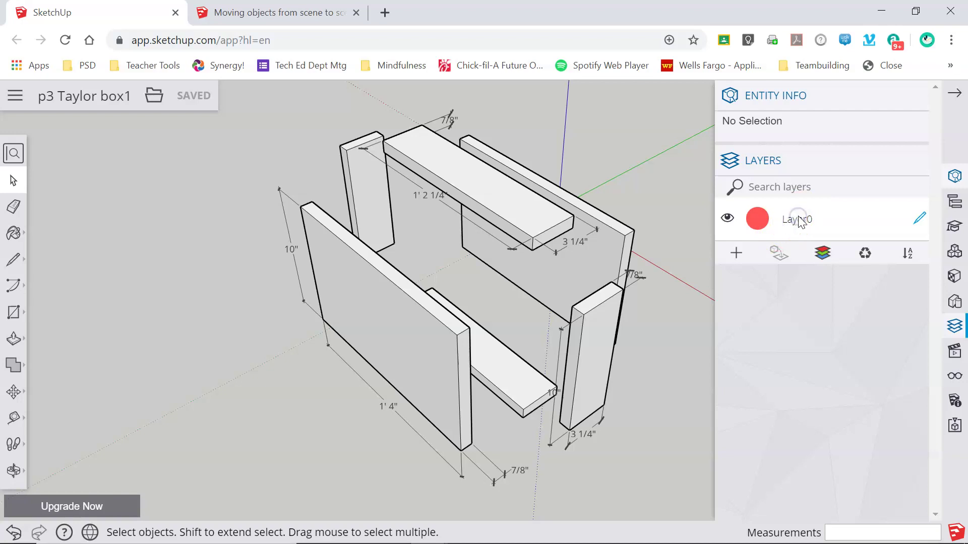
click(736, 254)
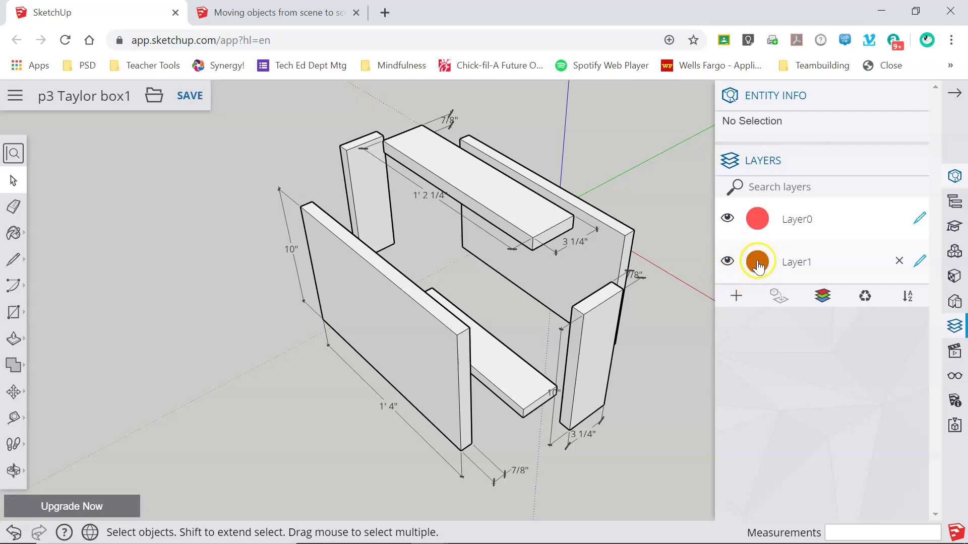
- Give the new layer a vivid green colour
click(758, 263)
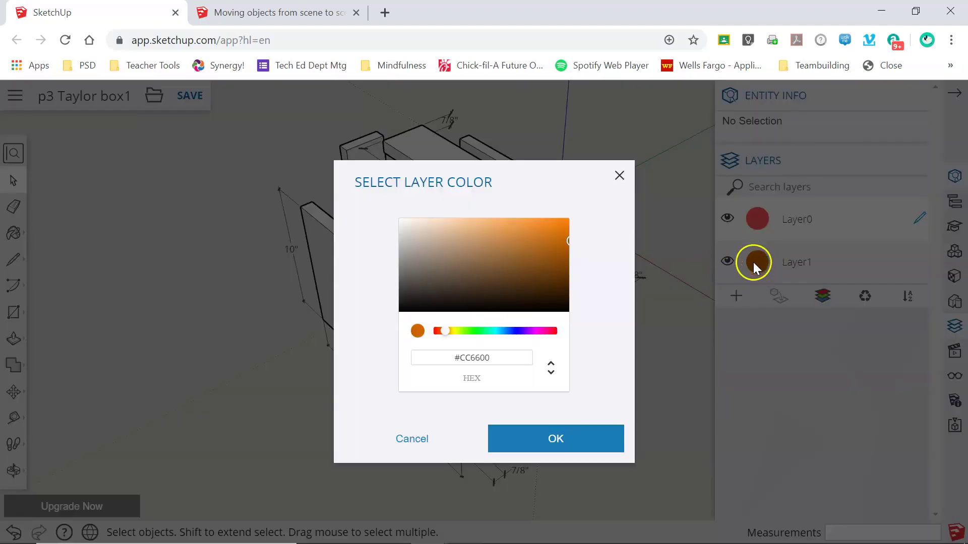
drag(566, 237, 478, 266)
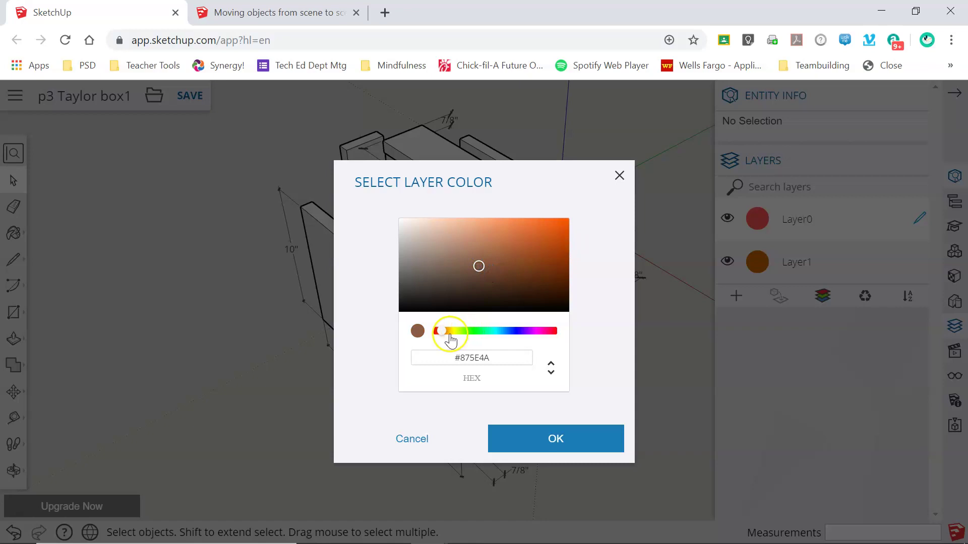
drag(443, 329, 479, 331)
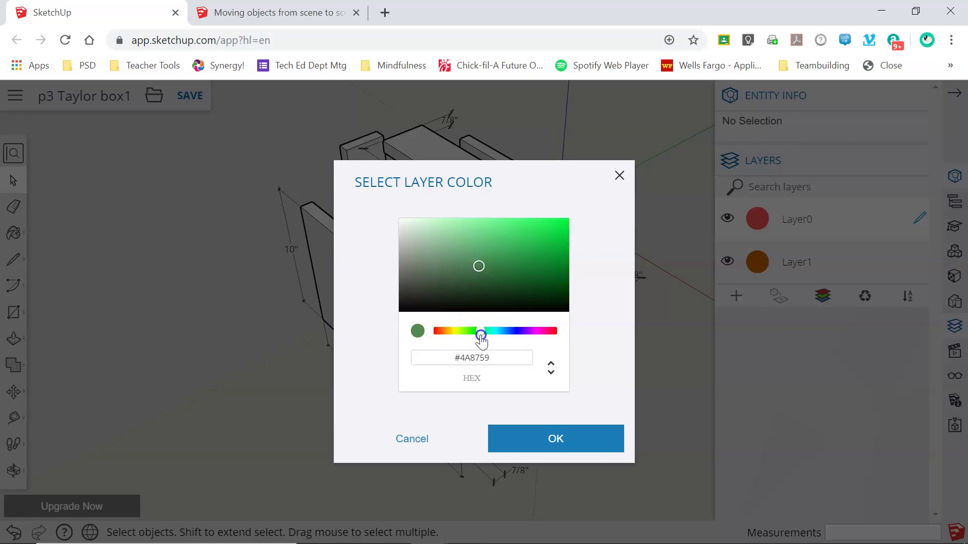
click(494, 257)
drag(495, 261, 517, 239)
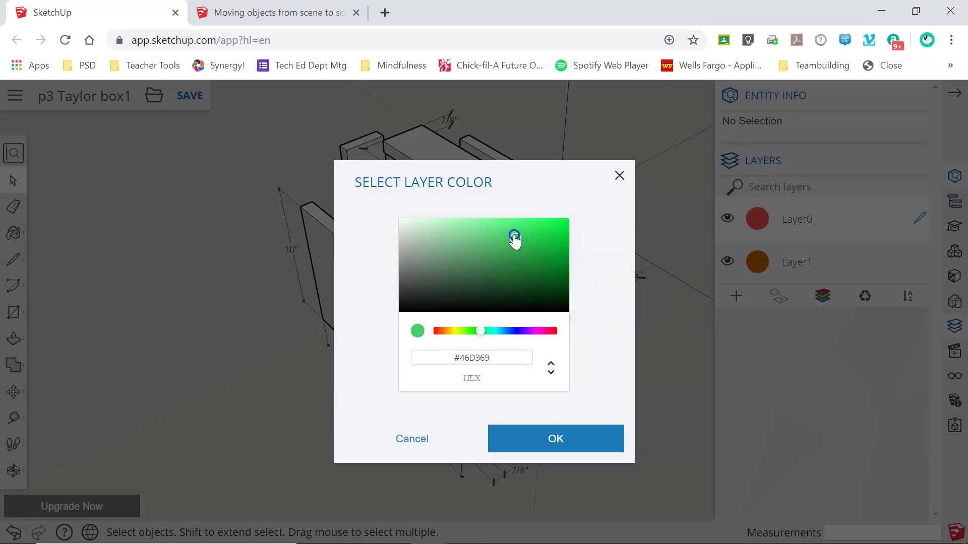
click(553, 441)
- Rename the new layer 'Dimensions'
click(758, 260)
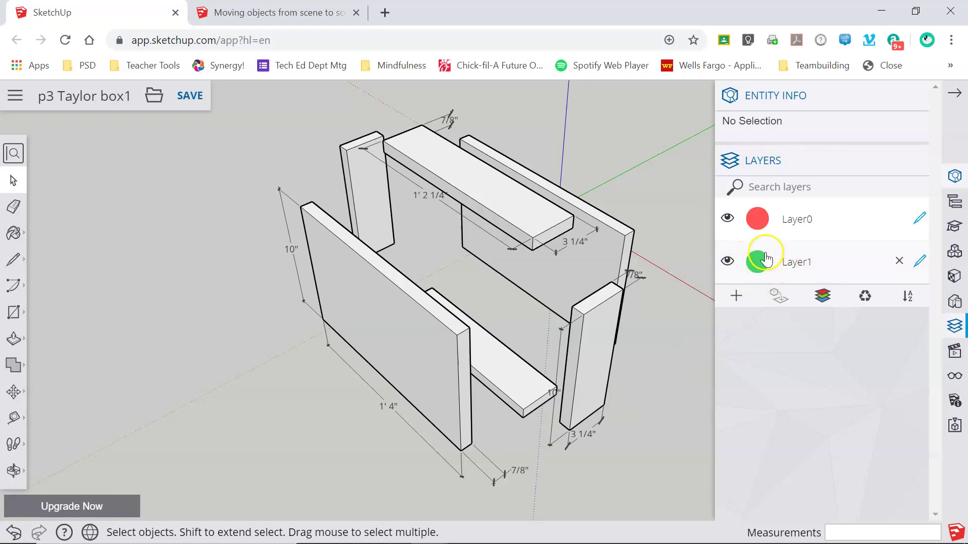
double_click(794, 263)
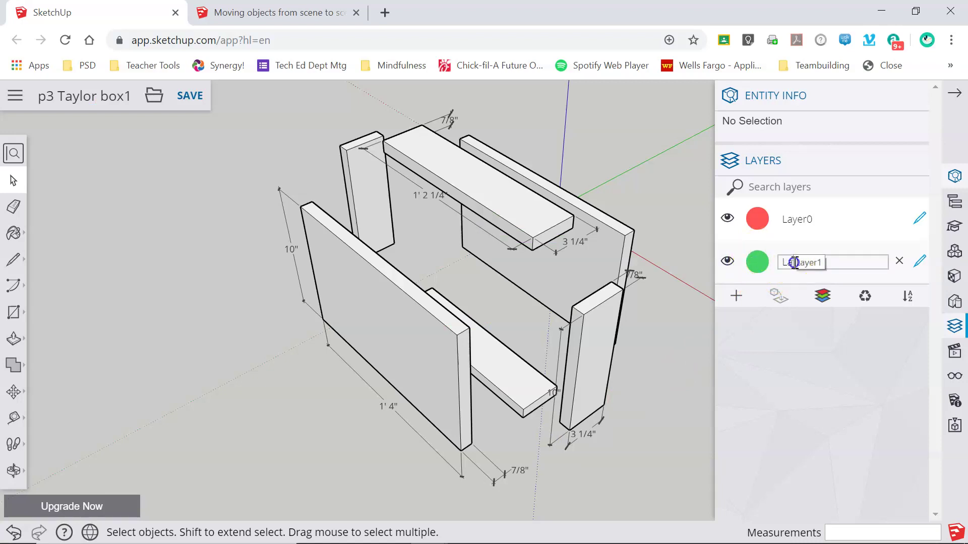
double_click(795, 263)
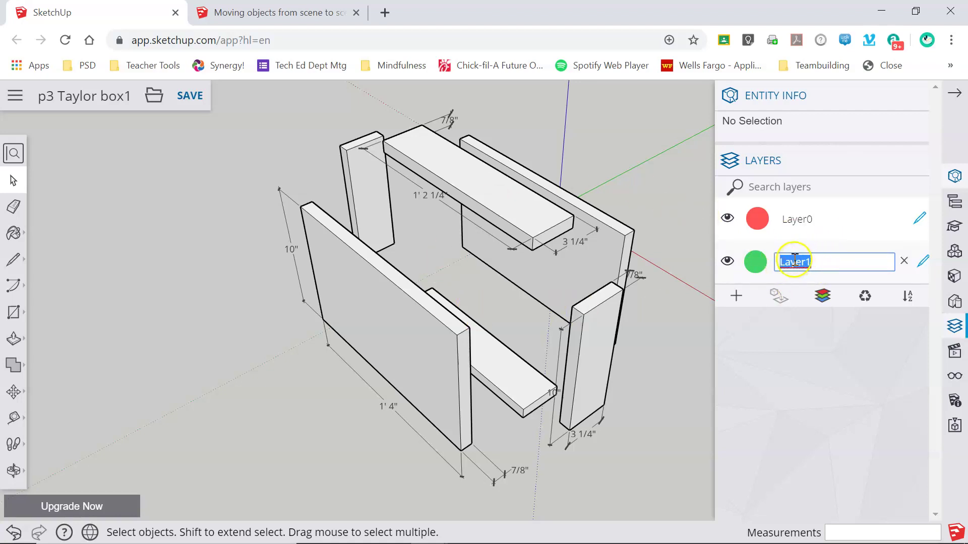
text(Dimensions)
click(864, 247)
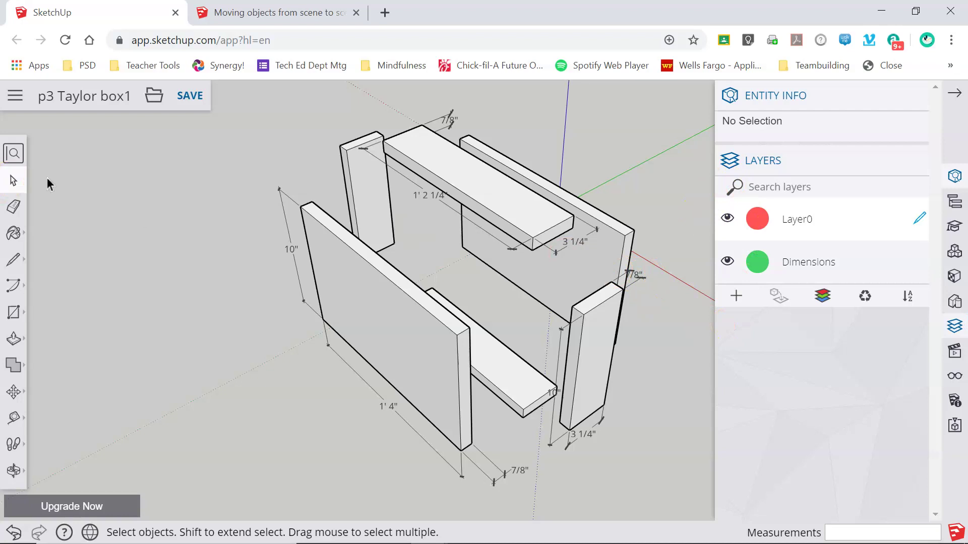
- Select the 10", 1' 4", 7/8" and 1' 2 1/4" dimensions on the box
click(292, 250)
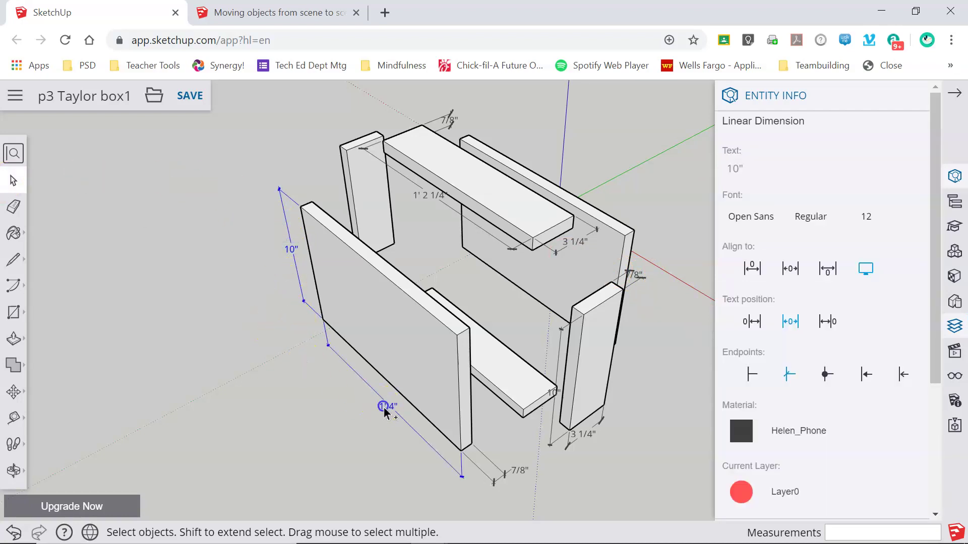
shift+click(440, 438)
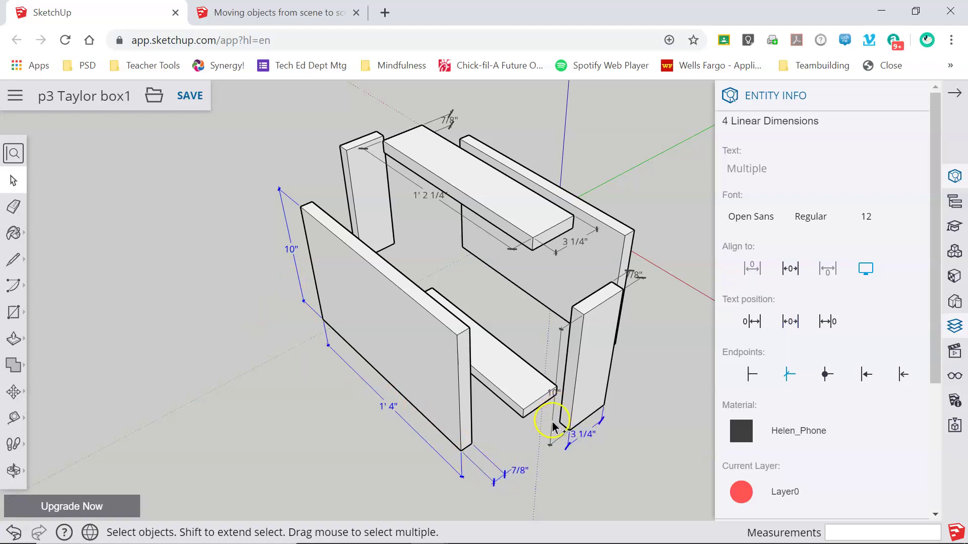
shift+click(634, 278)
shift+click(427, 194)
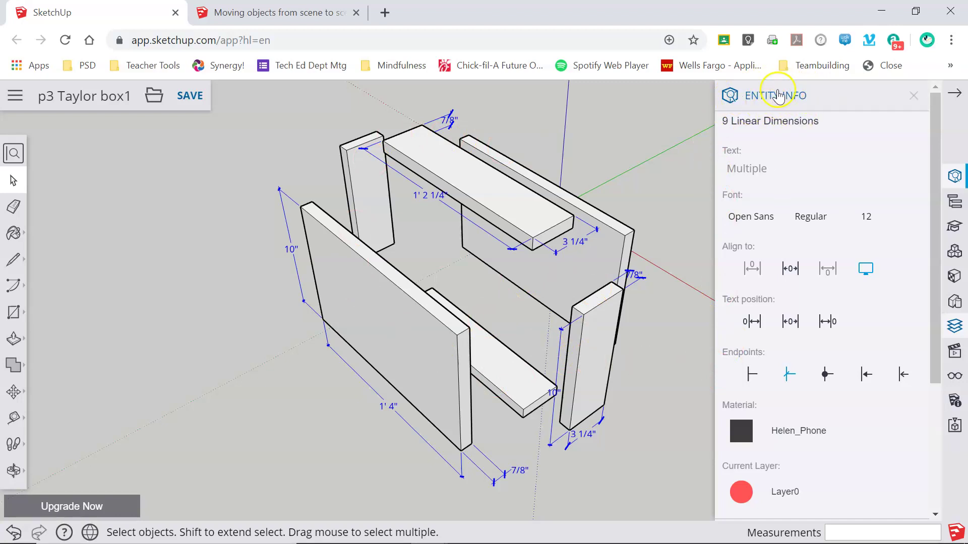
- Reopen Entity Info for the selected dimensions and scroll to the Current Layer field
click(913, 96)
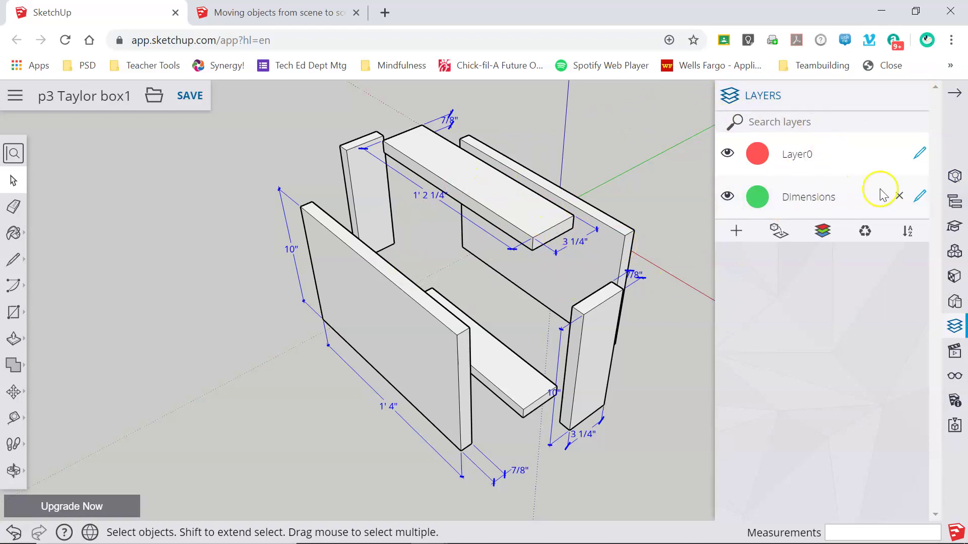
click(954, 177)
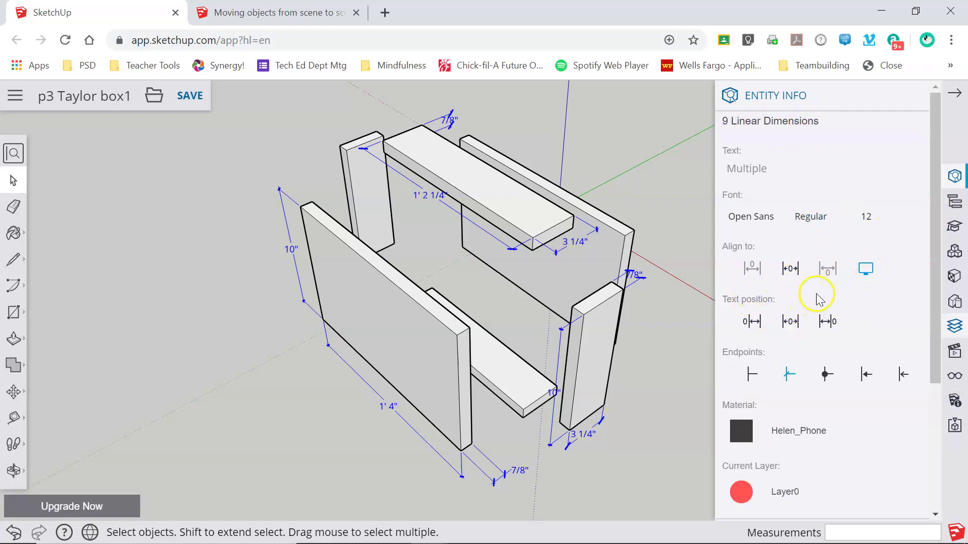
scroll(829, 287, down, 1)
scroll(829, 285, down, 2)
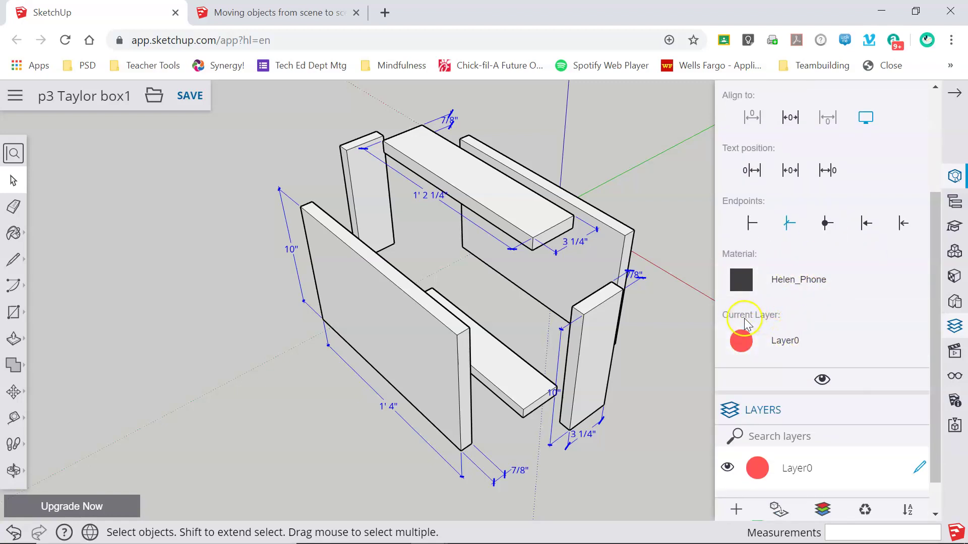
click(789, 333)
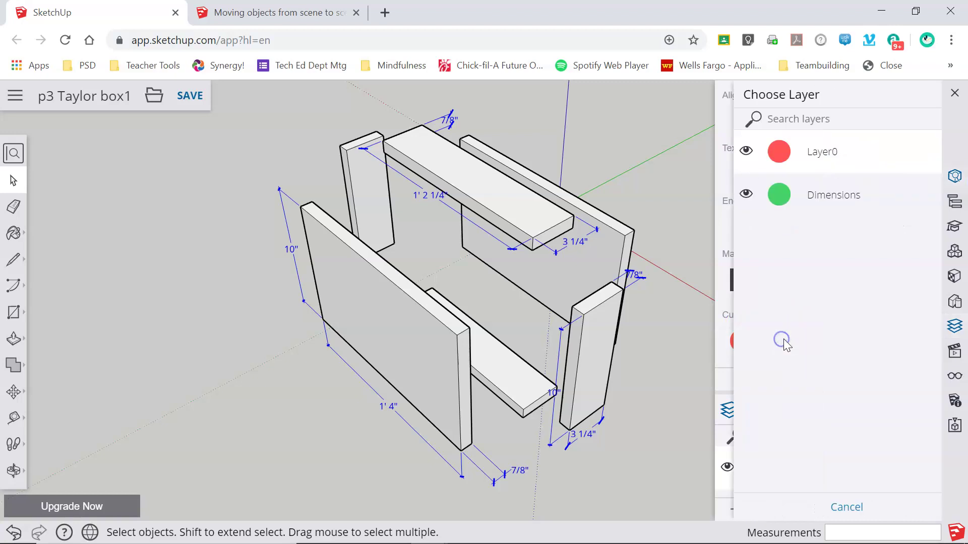
click(824, 197)
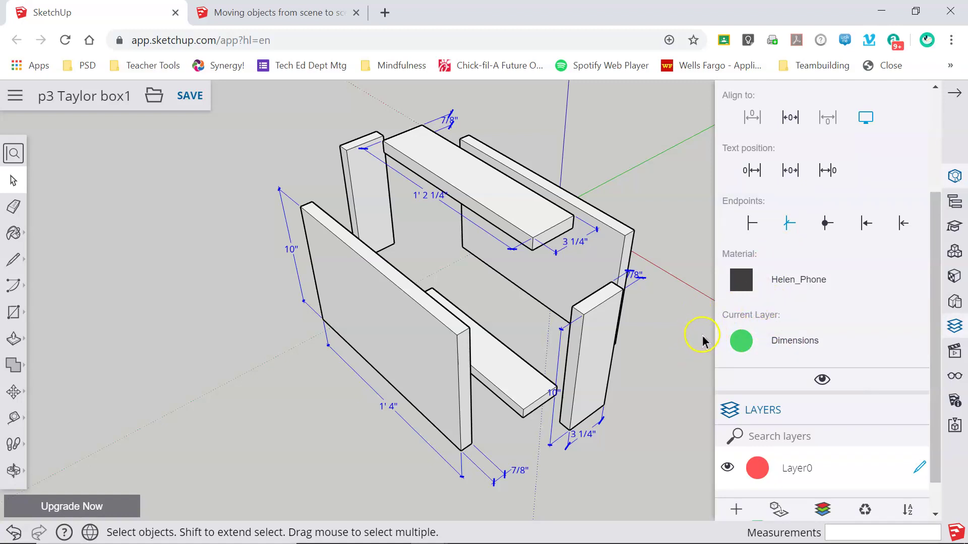
key(ctrl+z)
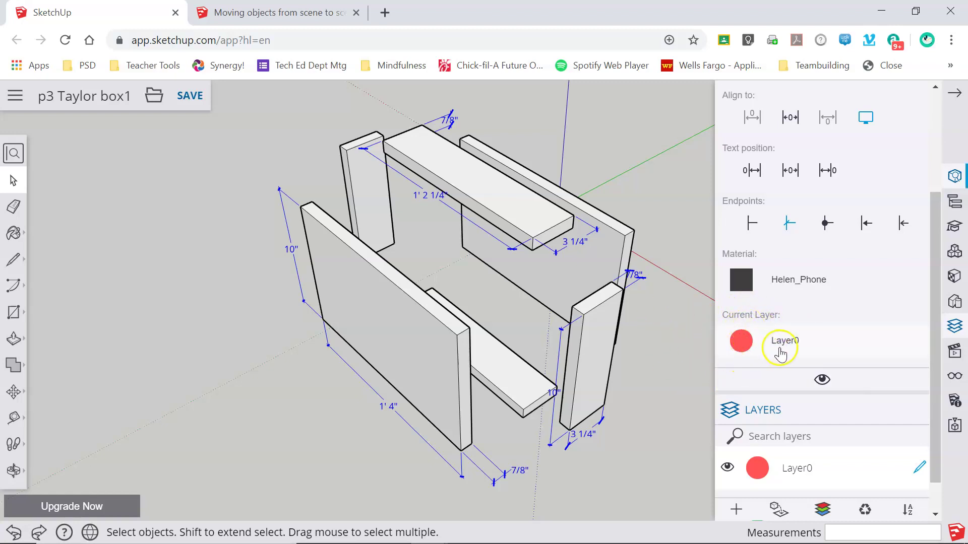
scroll(807, 336, down, 1)
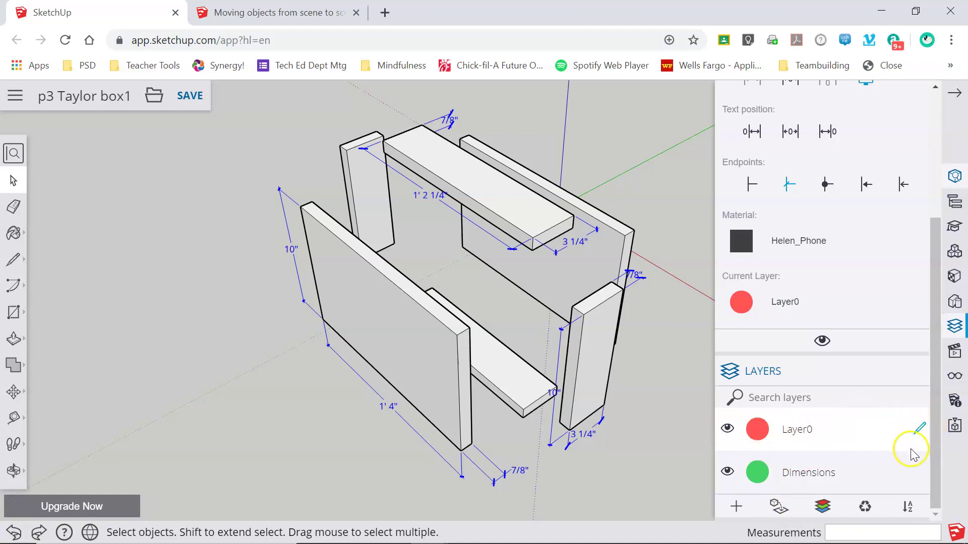
- Move the nine selected dimensions onto the Dimensions layer, then make Layer0 active again
click(919, 474)
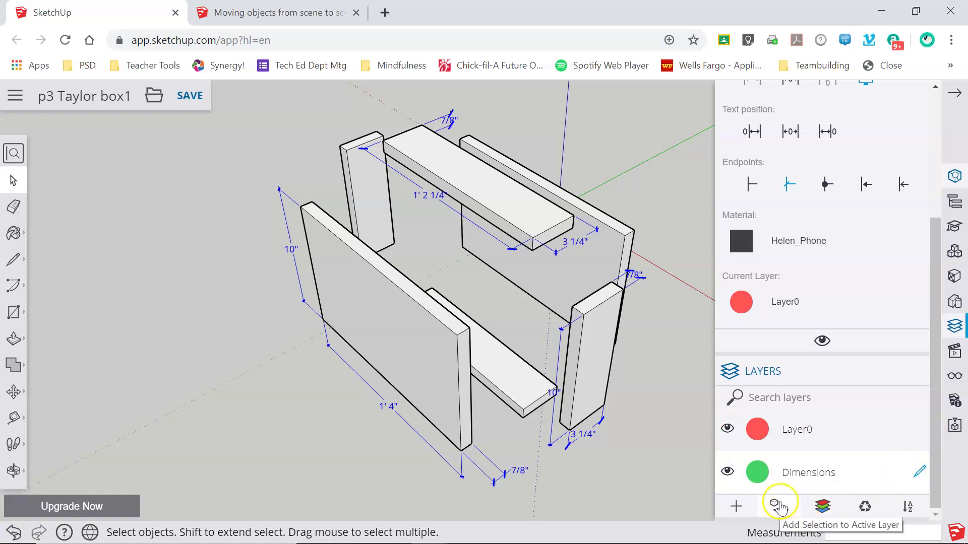
click(777, 506)
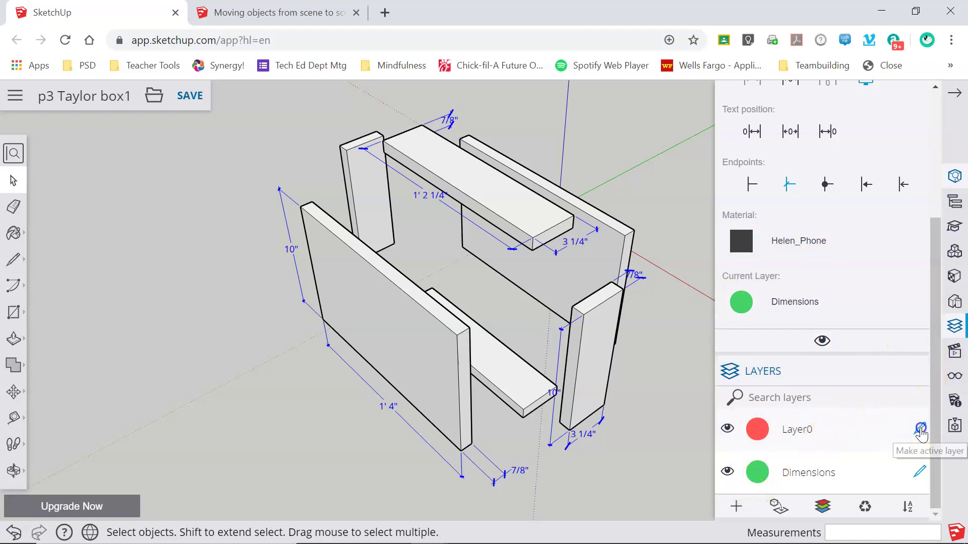
click(921, 429)
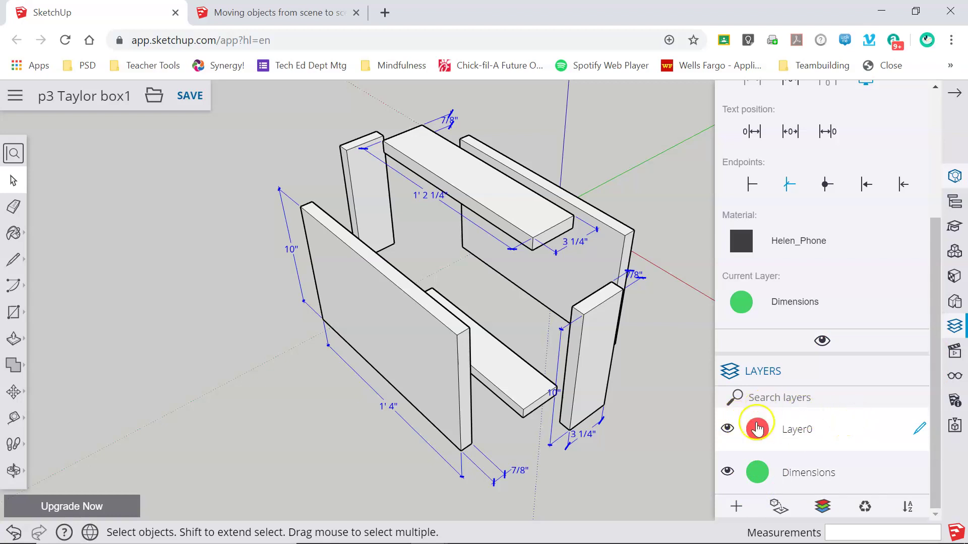
- Toggle the Dimensions layer off and on twice to check the annotations hide
click(728, 473)
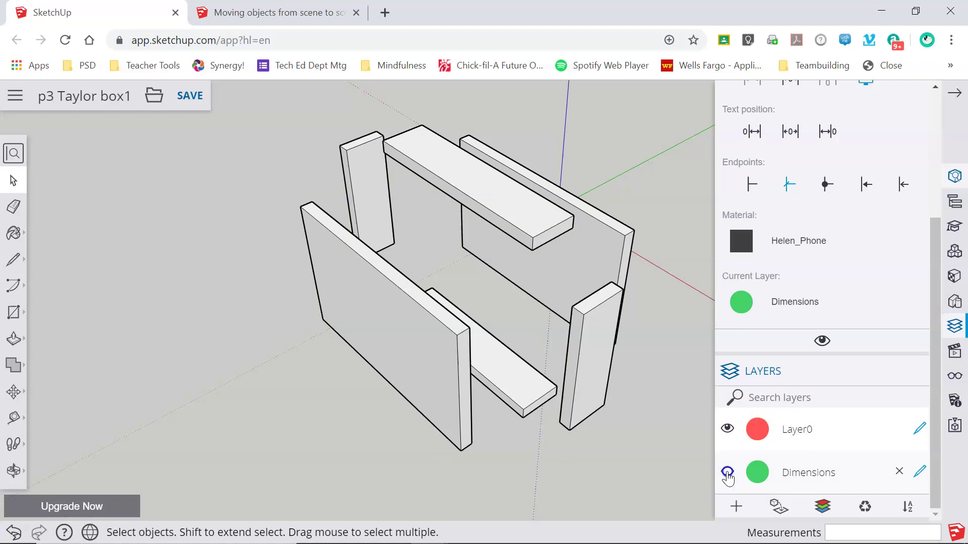
click(729, 264)
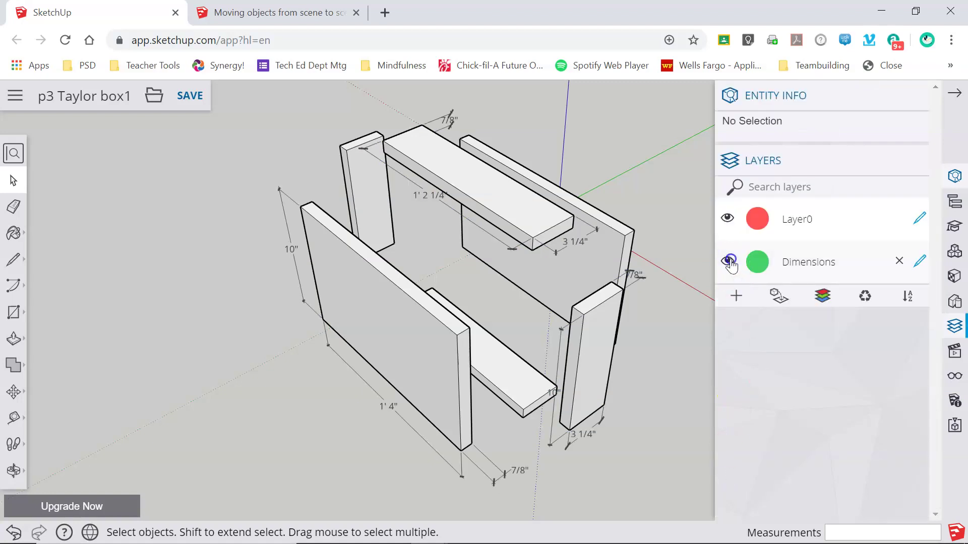
click(729, 262)
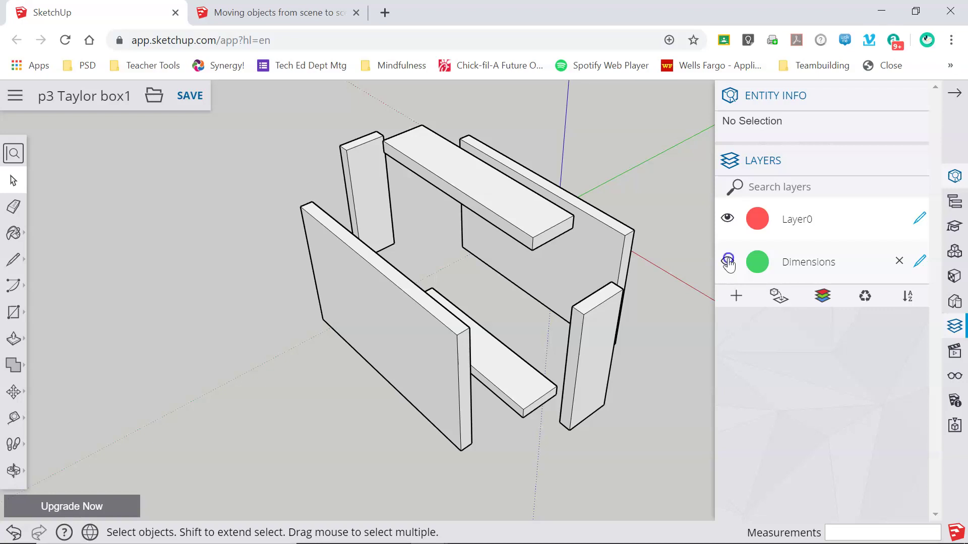
click(728, 261)
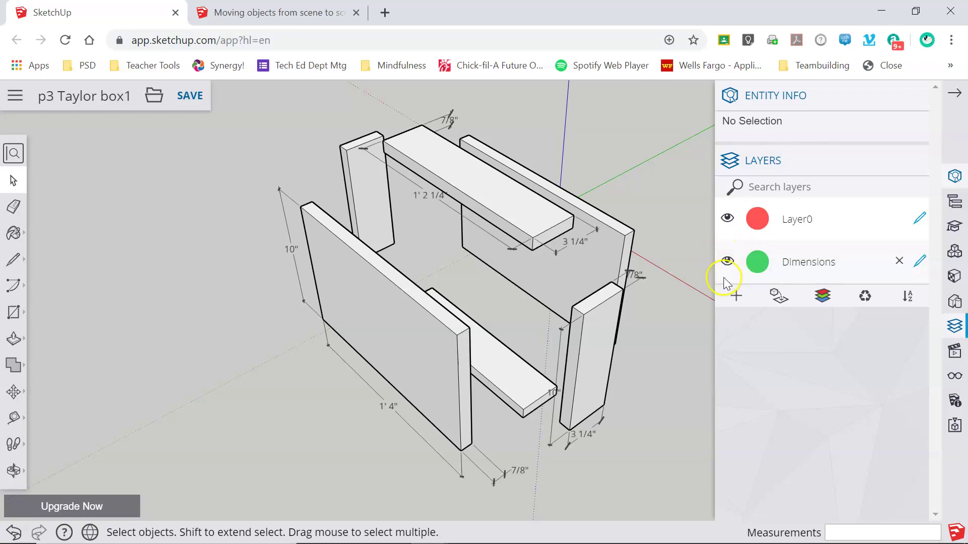
- Make Dimensions active, hide Layer0 to view only the dimensions, then show the boards again
click(920, 261)
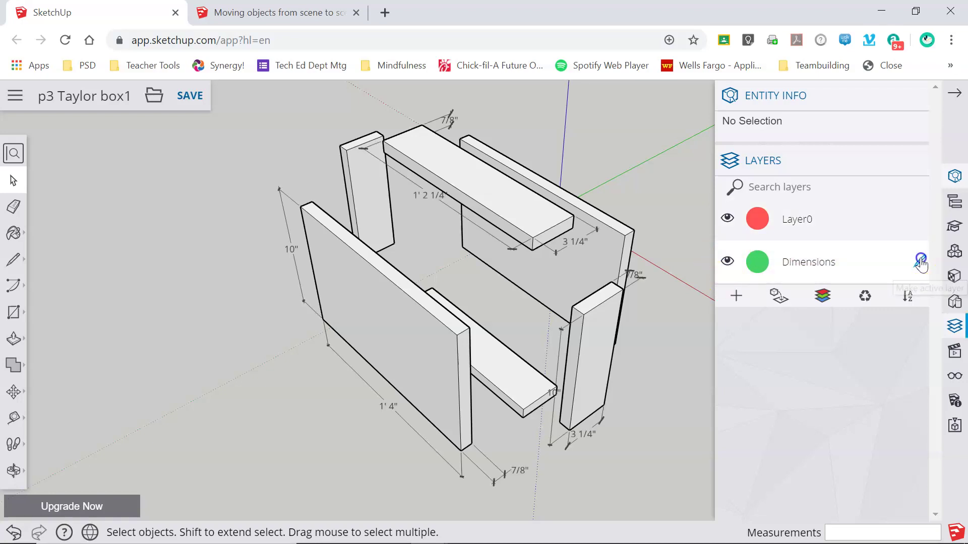
click(728, 220)
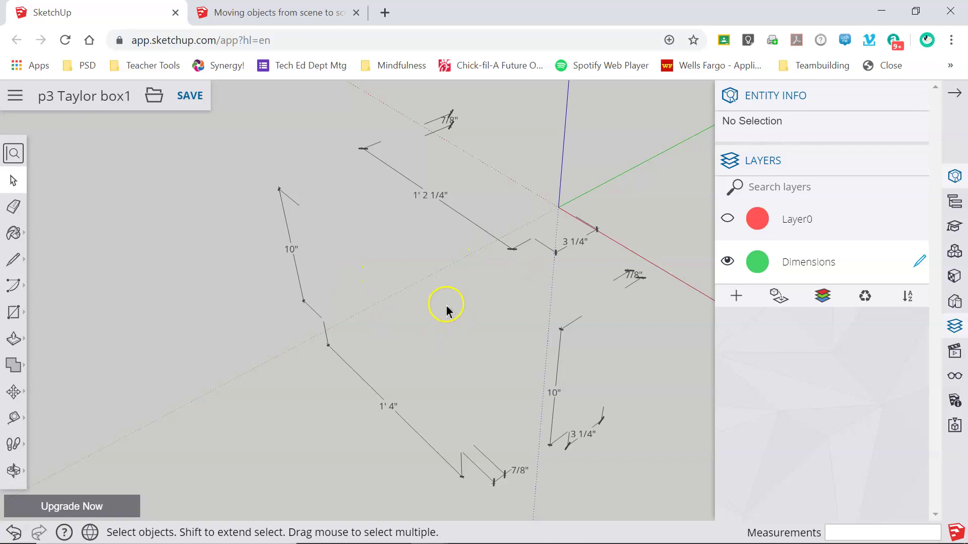
mouse_move(415, 324)
middle_down()
mouse_move(501, 281)
mouse_move(600, 207)
mouse_move(438, 309)
middle_up()
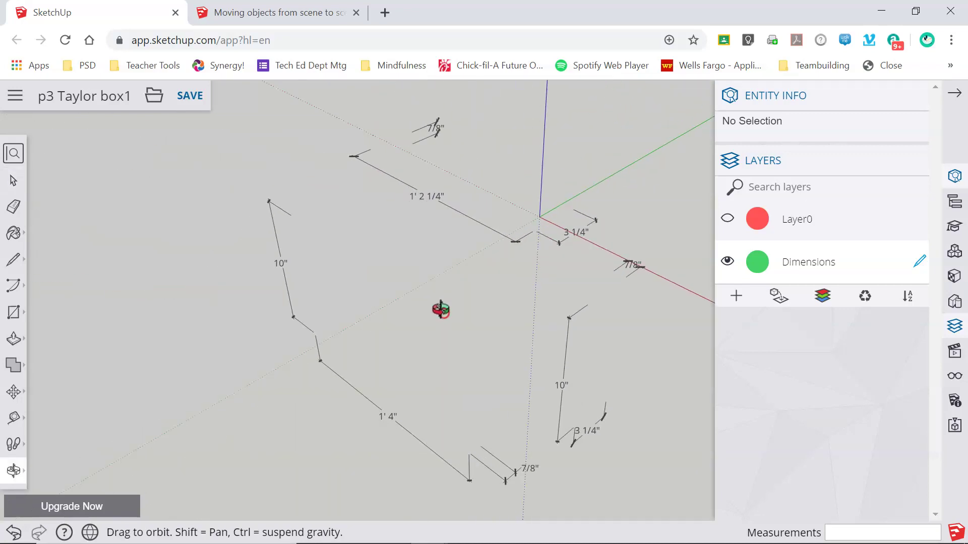
click(727, 219)
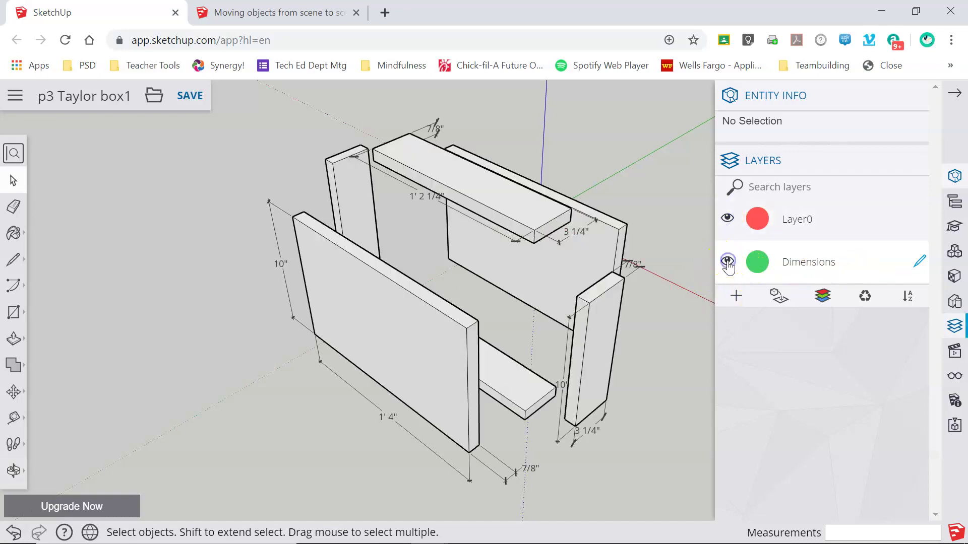
click(921, 217)
click(727, 261)
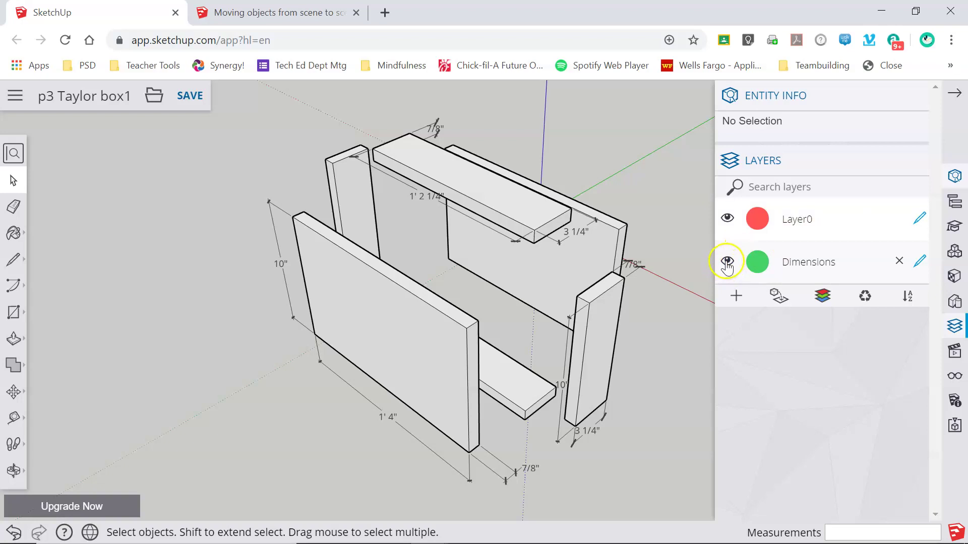
- Hide the Dimensions layer and add a new layer named 'Sides'
click(595, 281)
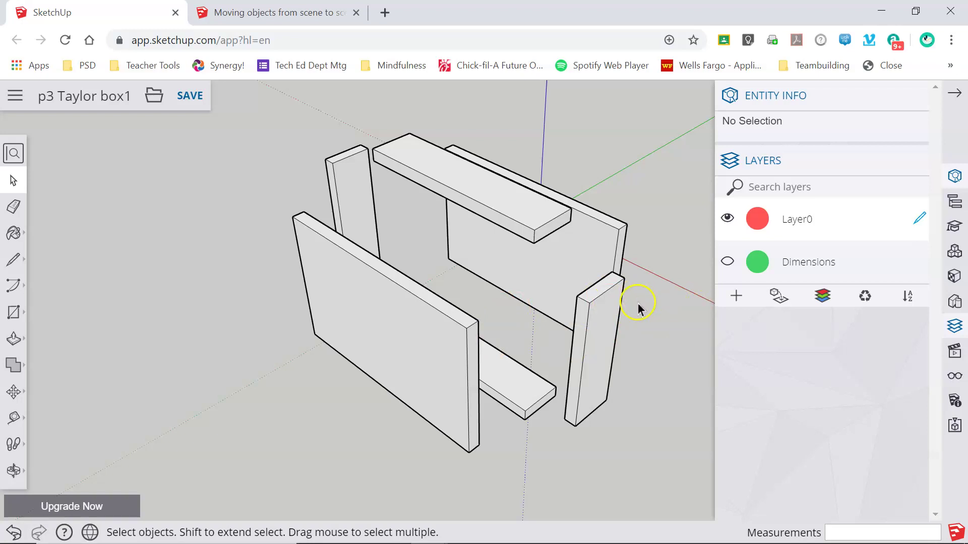
click(740, 301)
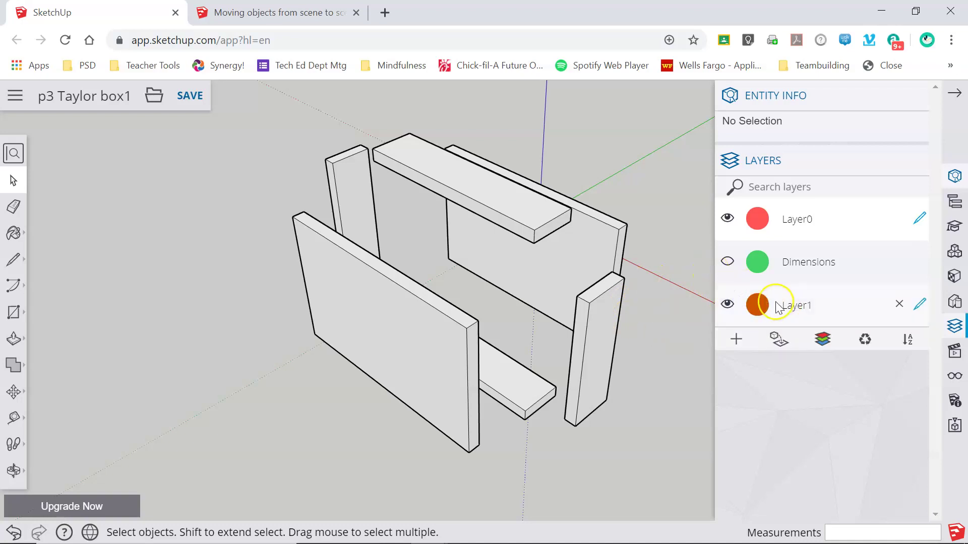
click(806, 306)
double_click(802, 306)
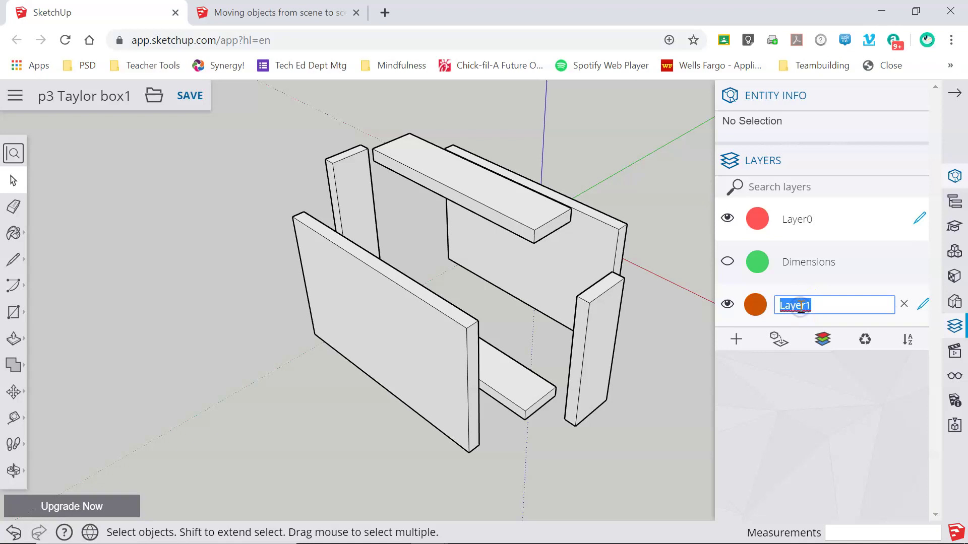
text(Sides)
click(839, 375)
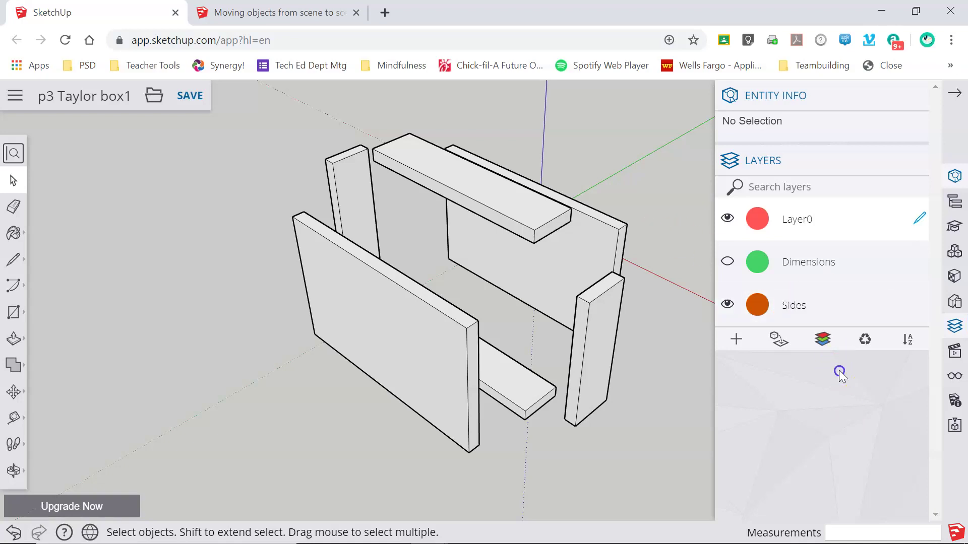
- Make Sides active and move the front and back side panels onto it
click(920, 304)
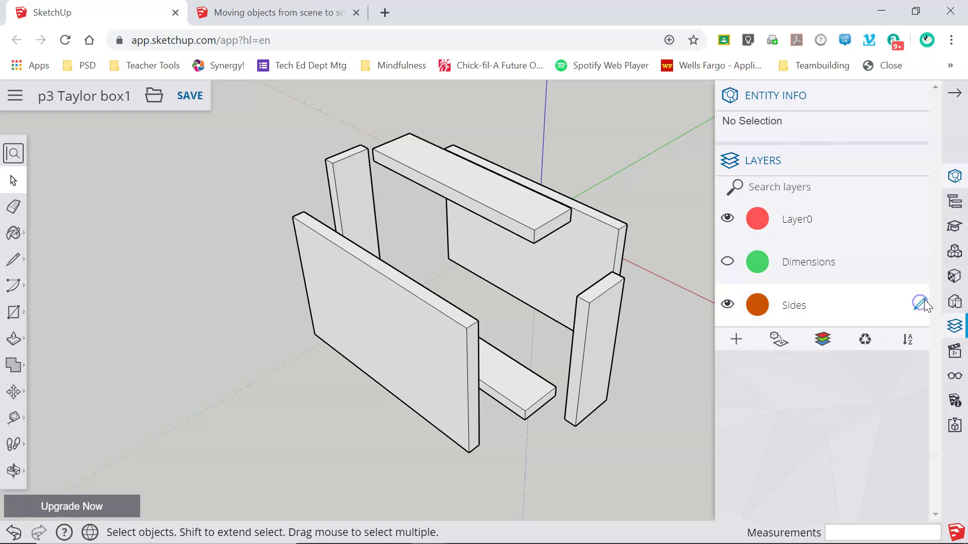
click(554, 263)
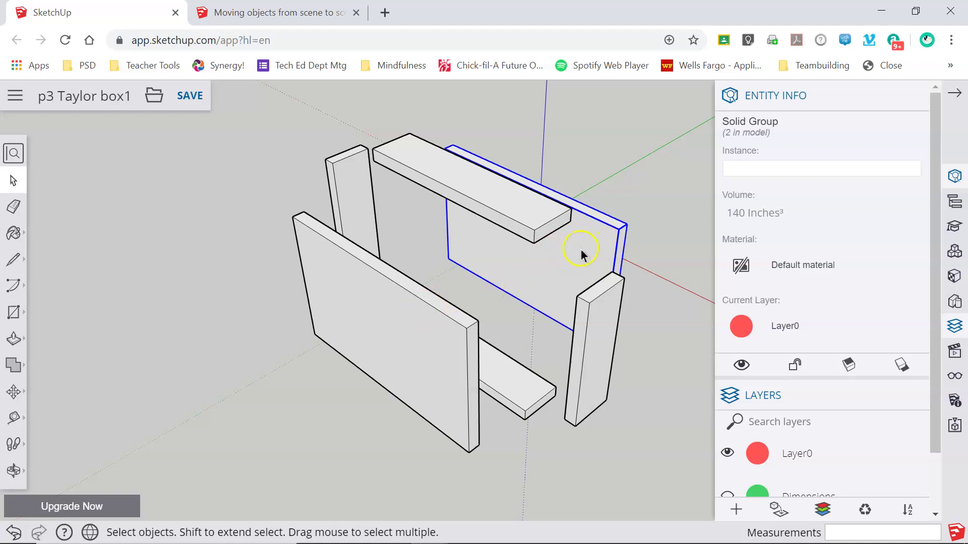
ctrl+click(391, 316)
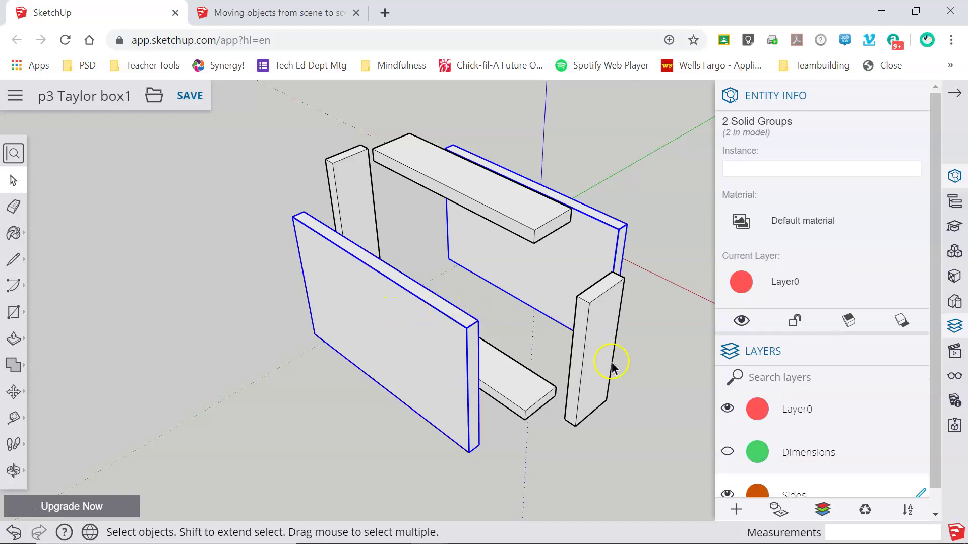
scroll(679, 335, down, 1)
scroll(746, 341, down, 1)
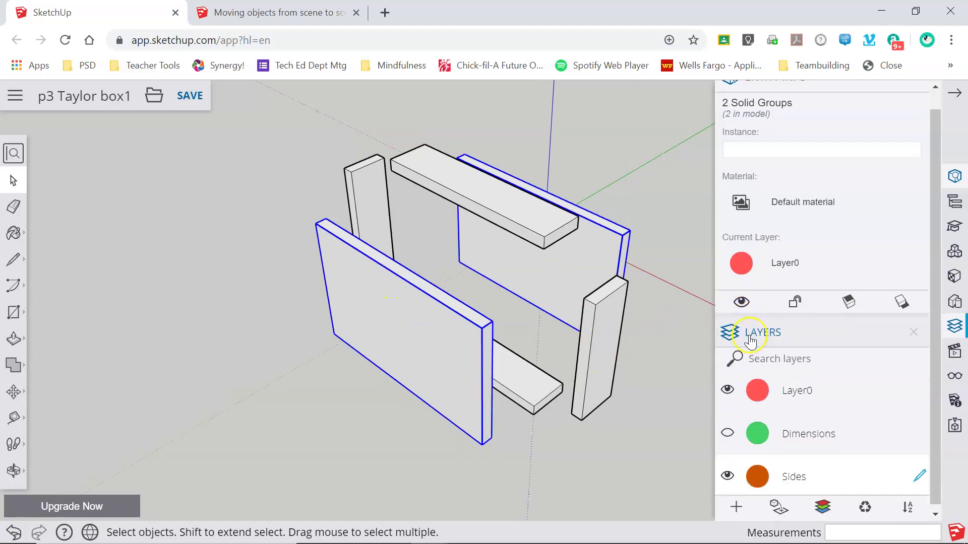
click(778, 506)
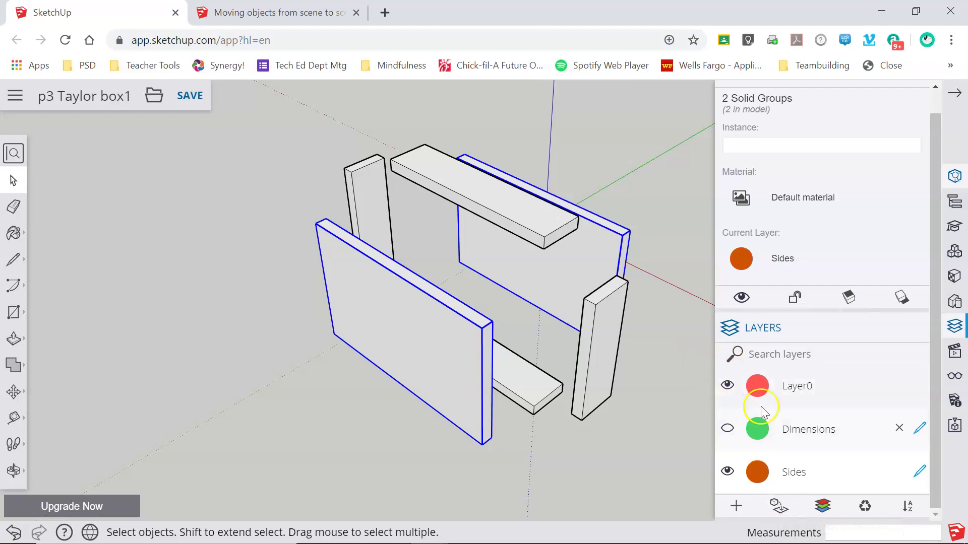
click(564, 479)
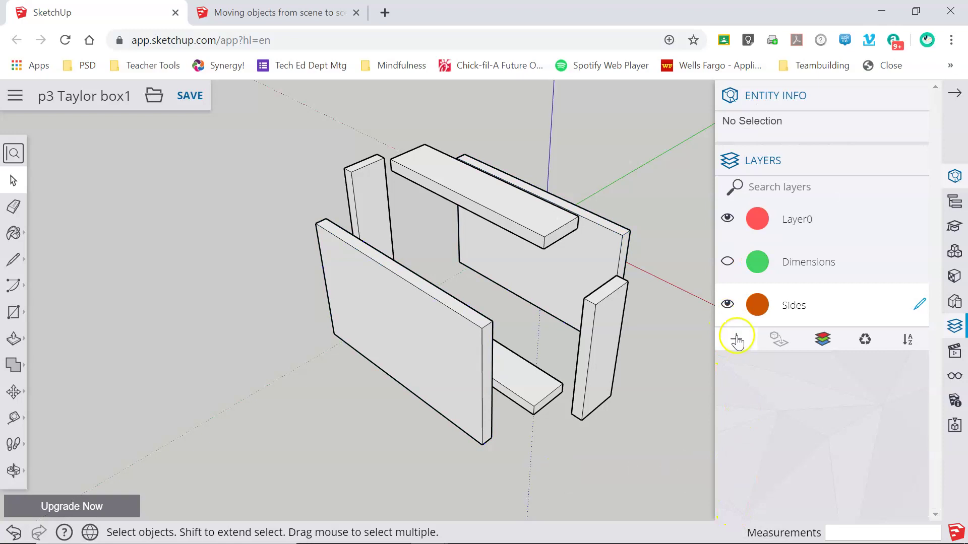
- Add a new layer named 'Ends' and make it the active layer
click(736, 339)
double_click(796, 349)
text(Ends)
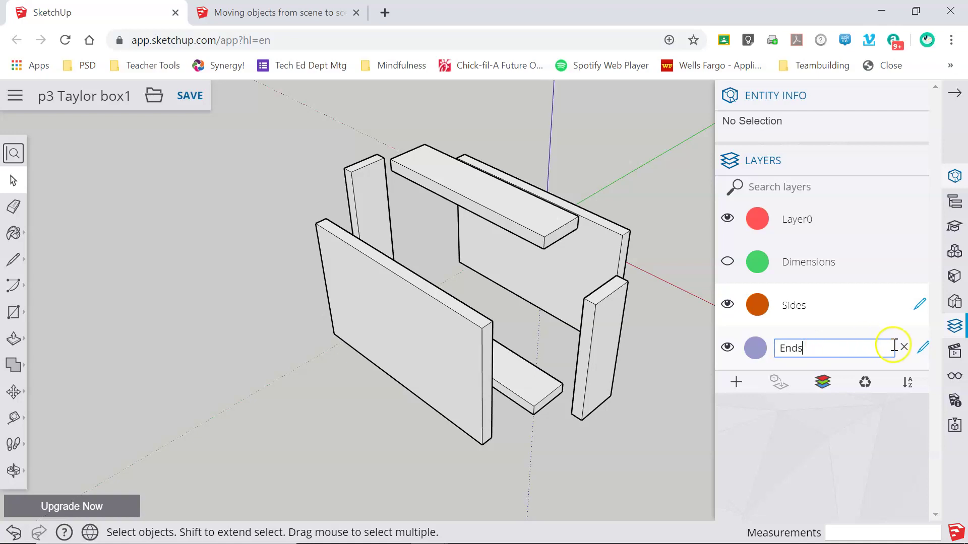
click(920, 348)
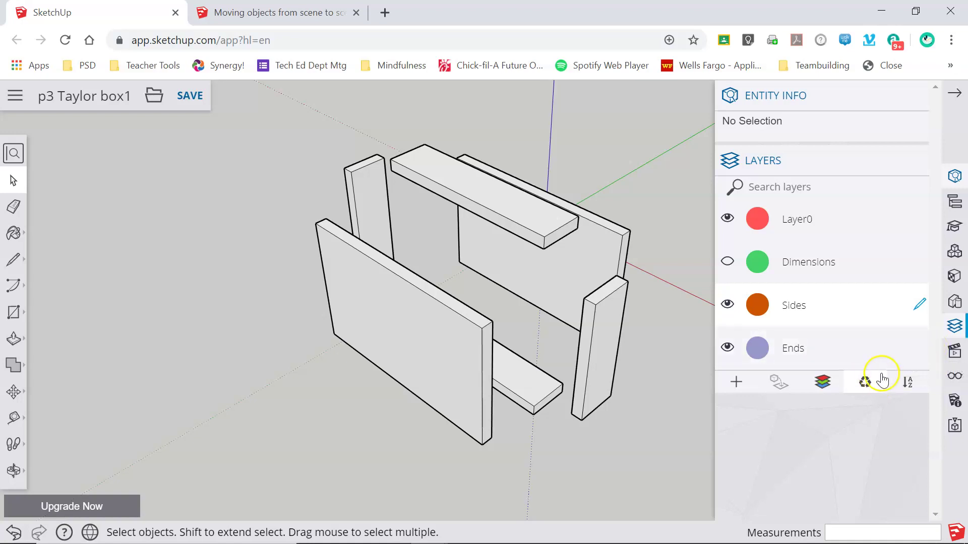
click(922, 351)
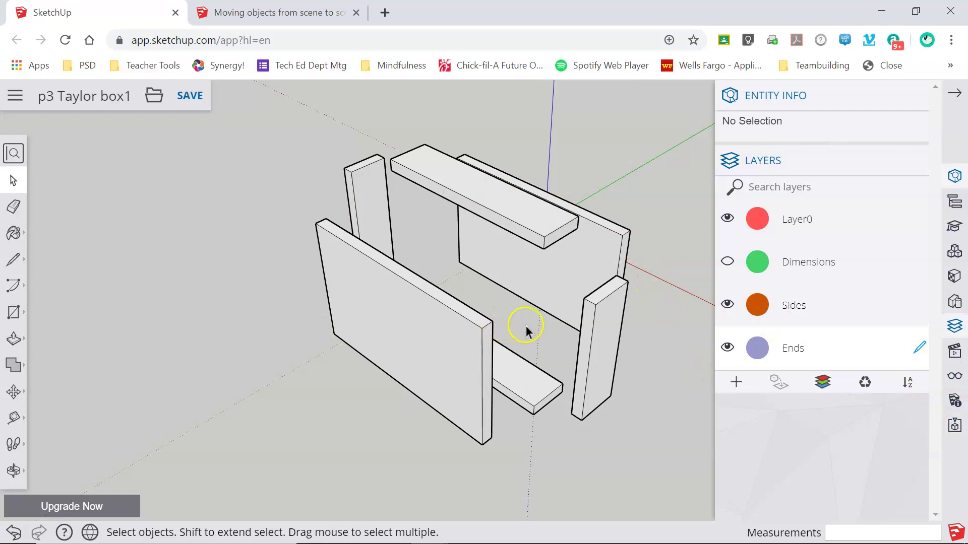
- Move the left and right end boards onto the Ends layer and add another layer
click(372, 194)
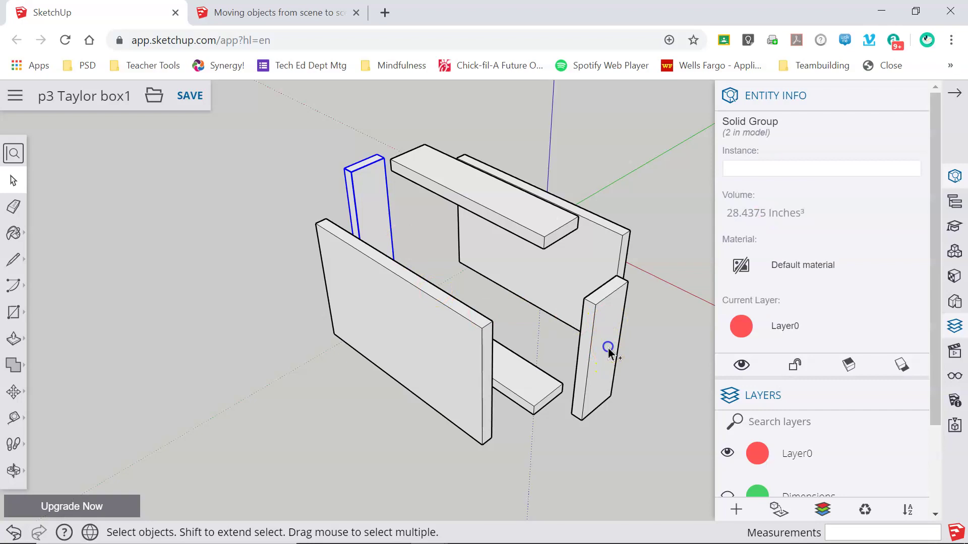
shift+click(608, 347)
scroll(831, 317, down, 2)
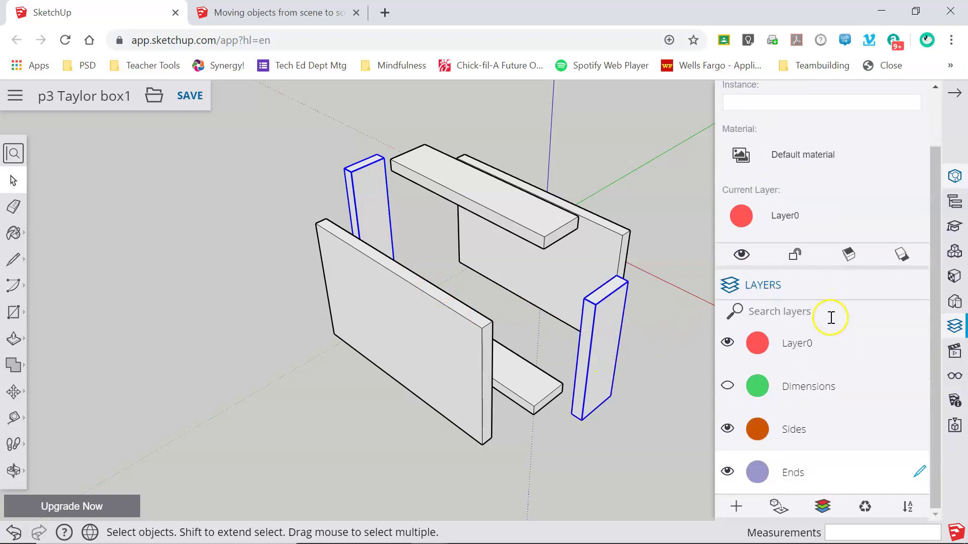
click(778, 510)
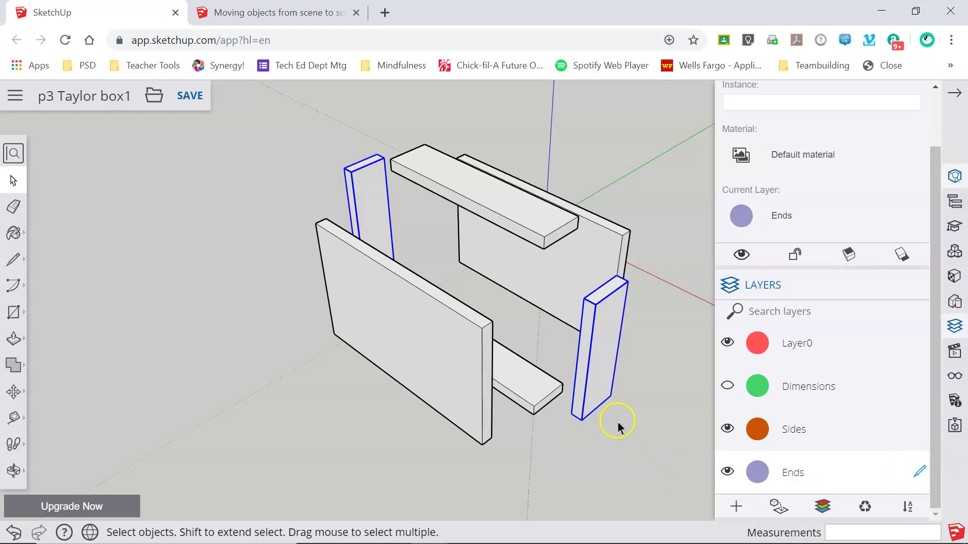
click(736, 507)
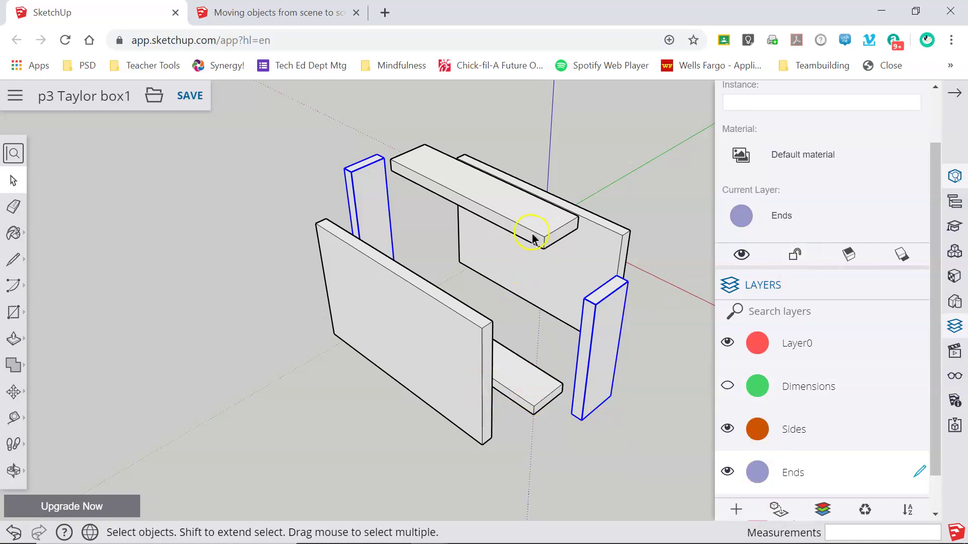
- Name the newest layer 'T&B'
scroll(816, 458, down, 1)
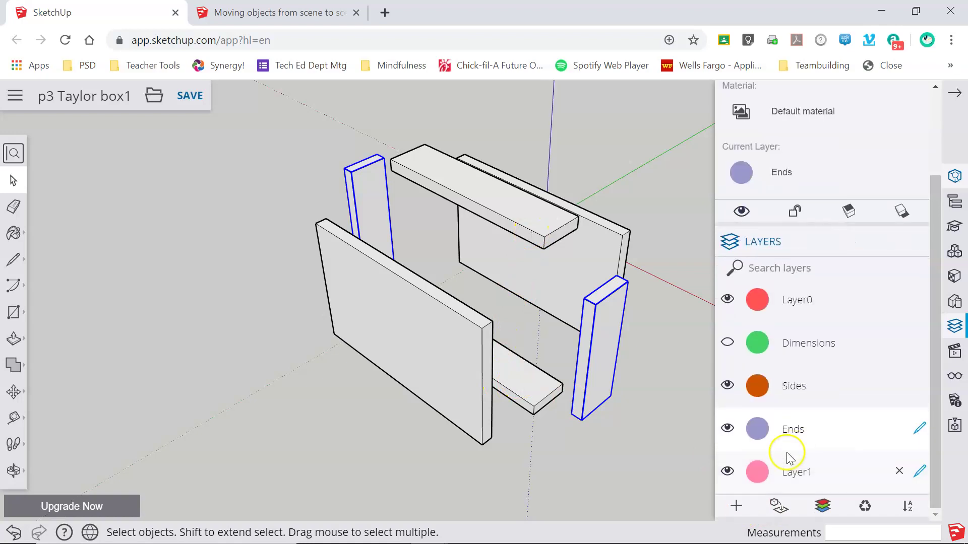
double_click(800, 473)
double_click(805, 472)
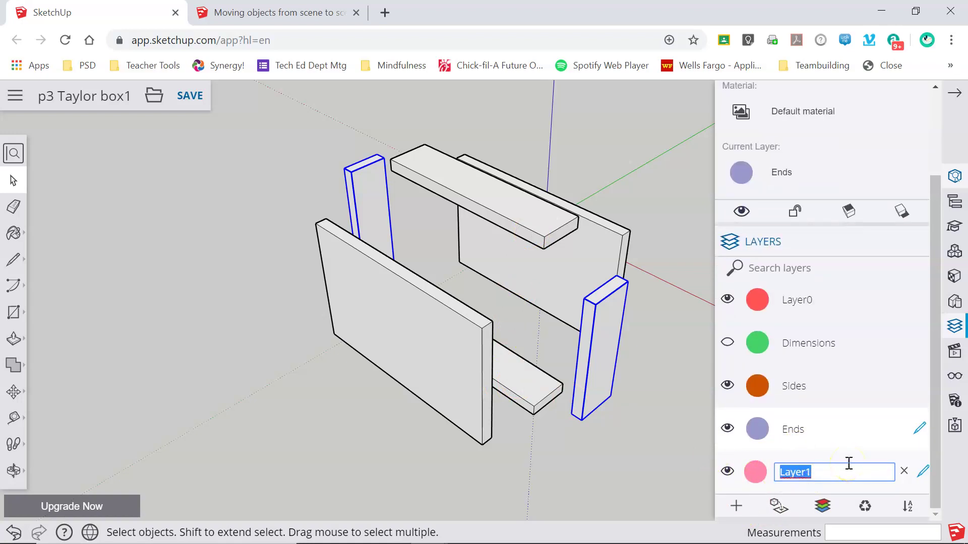
text(T&B)
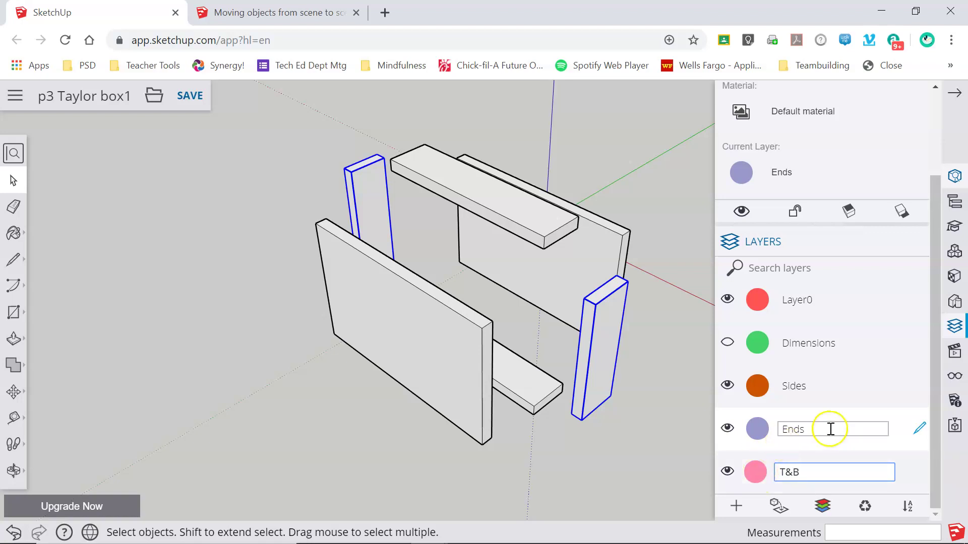
click(698, 464)
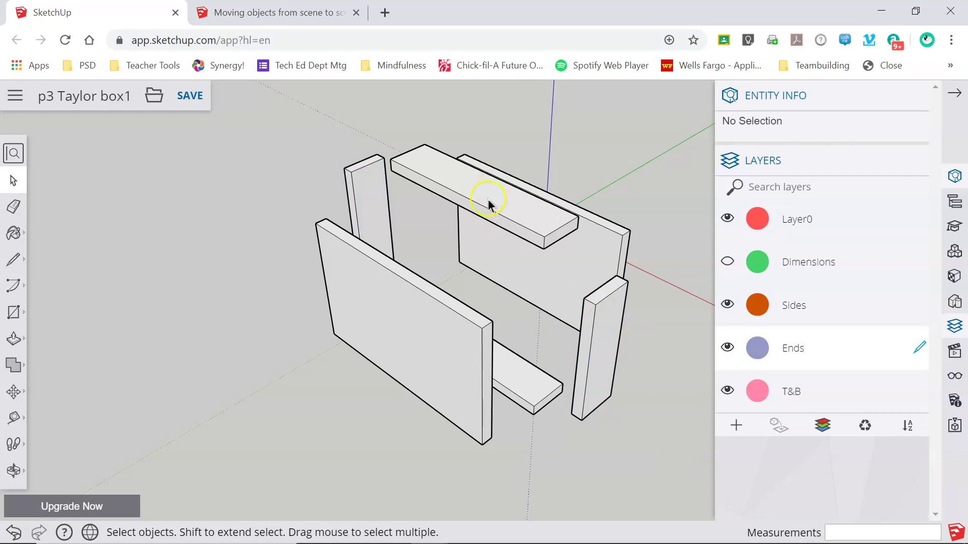
- Select the top and bottom boards and set their layer to T&B
click(489, 202)
shift+click(525, 385)
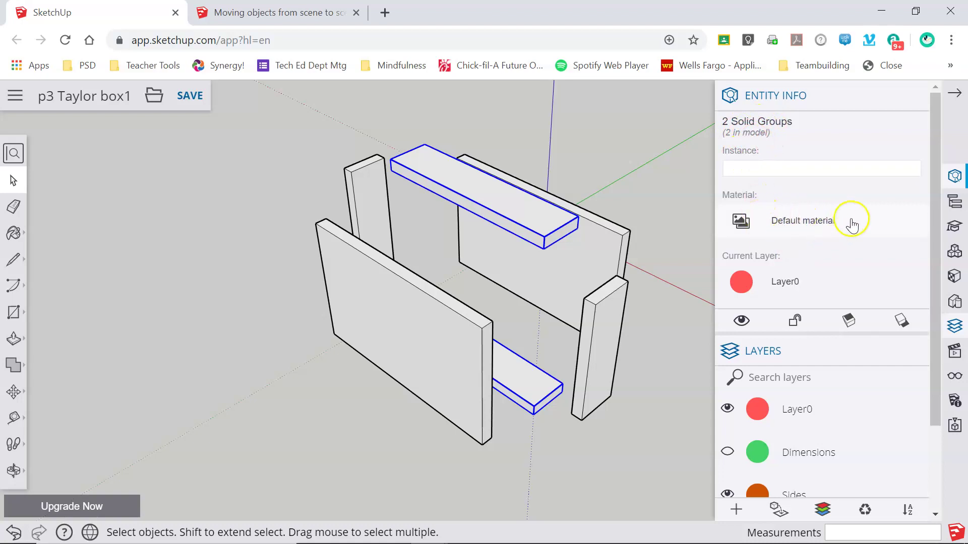
click(741, 285)
click(790, 329)
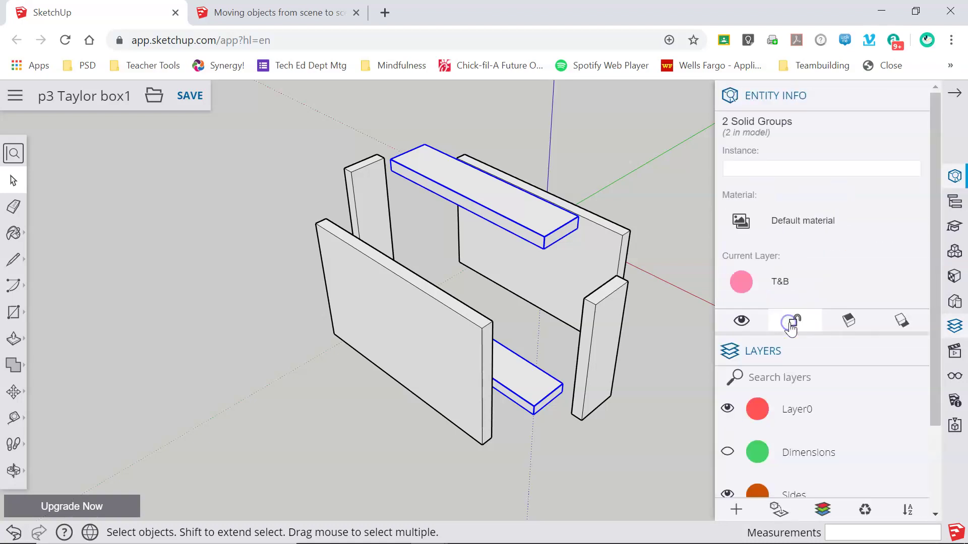
scroll(703, 310, down, 1)
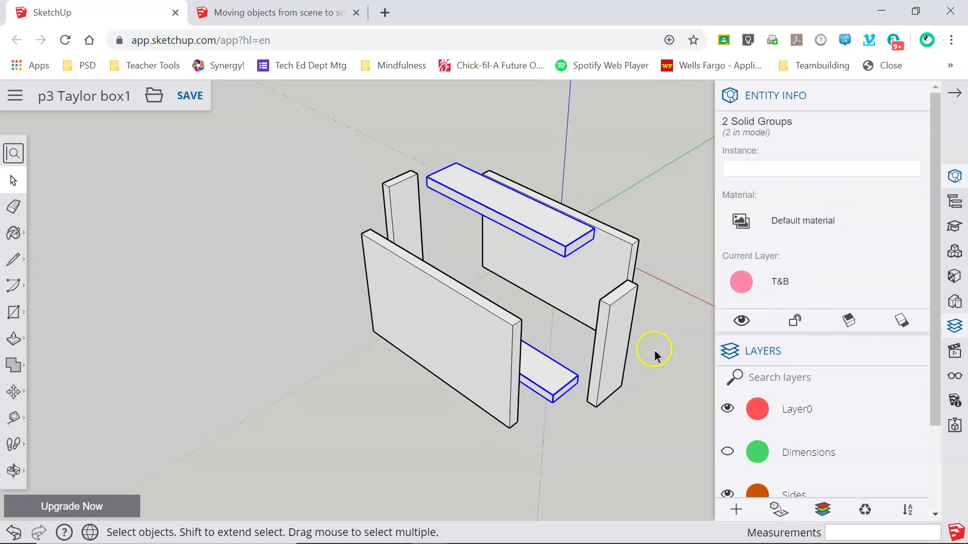
scroll(806, 378, down, 2)
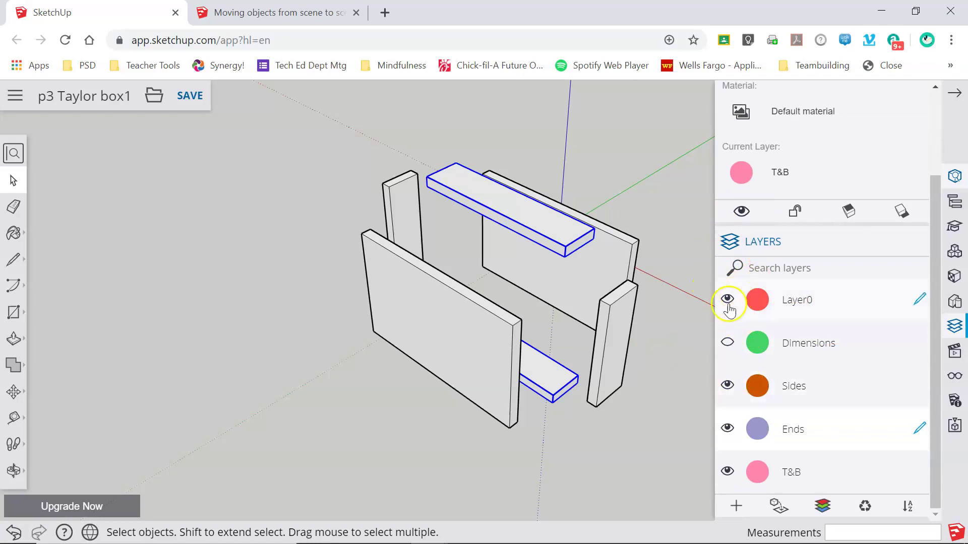
- Hide the Ends and T&B layers, keep Sides visible and active, and show Dimensions
click(728, 386)
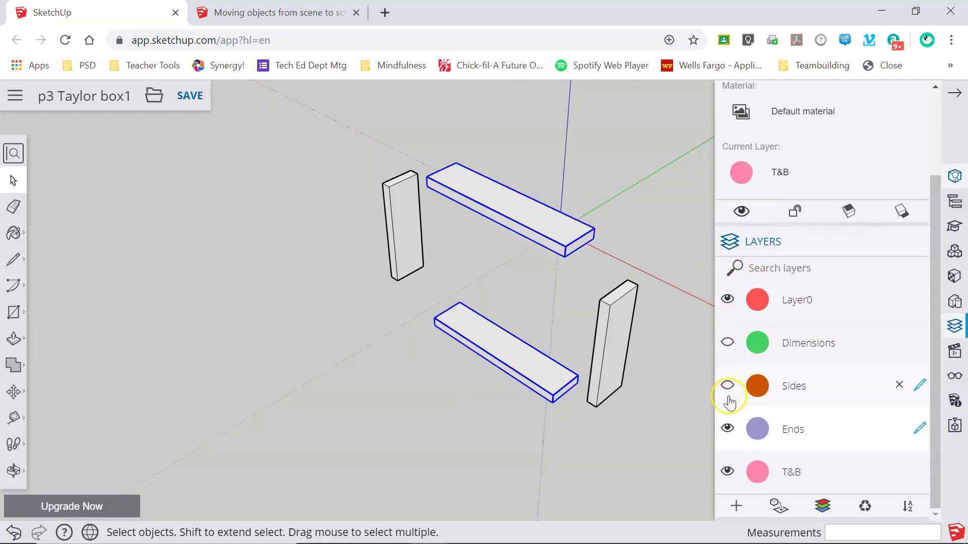
click(727, 472)
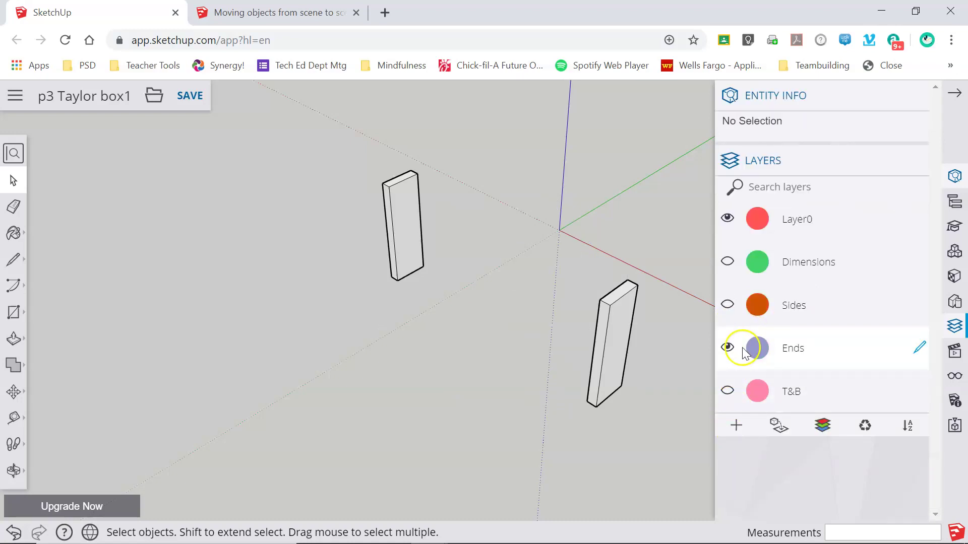
click(728, 305)
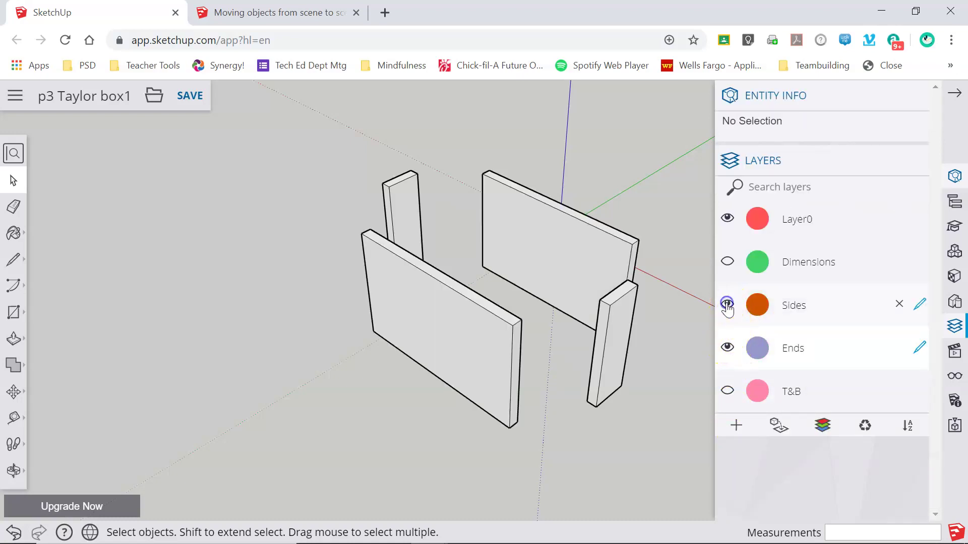
click(919, 305)
click(727, 348)
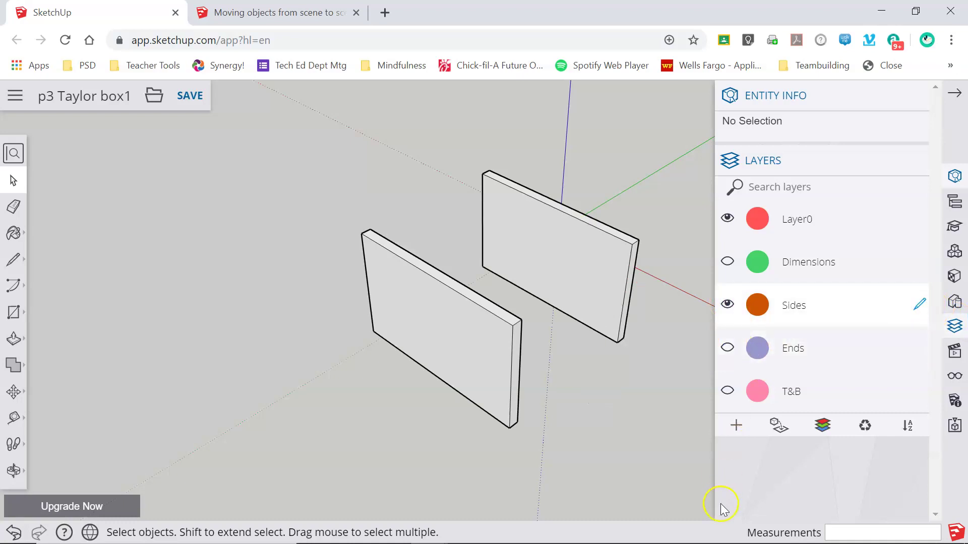
click(727, 261)
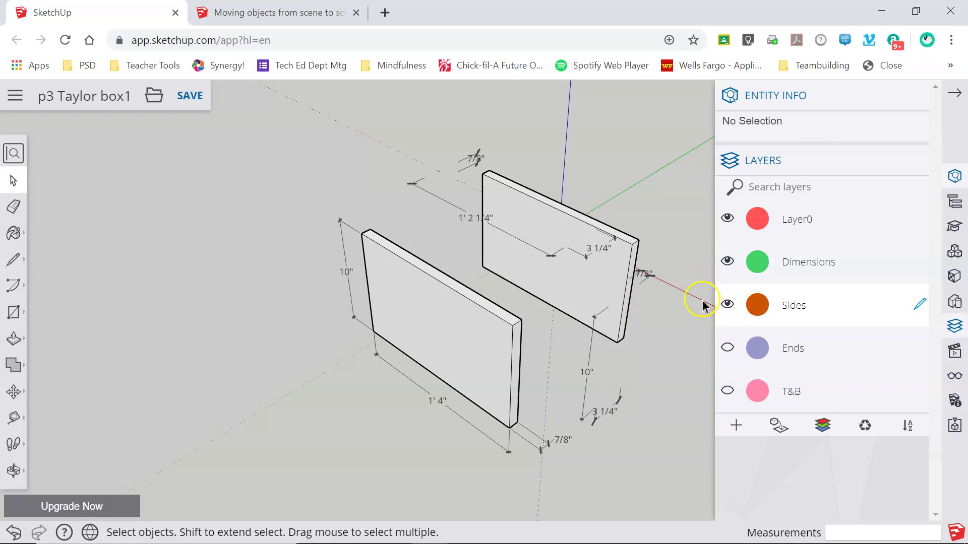
- Put the front panel's 7/8", 1' 4" and 10" dimensions on Sides, then hide Dimensions
middle_drag(683, 330, 485, 277)
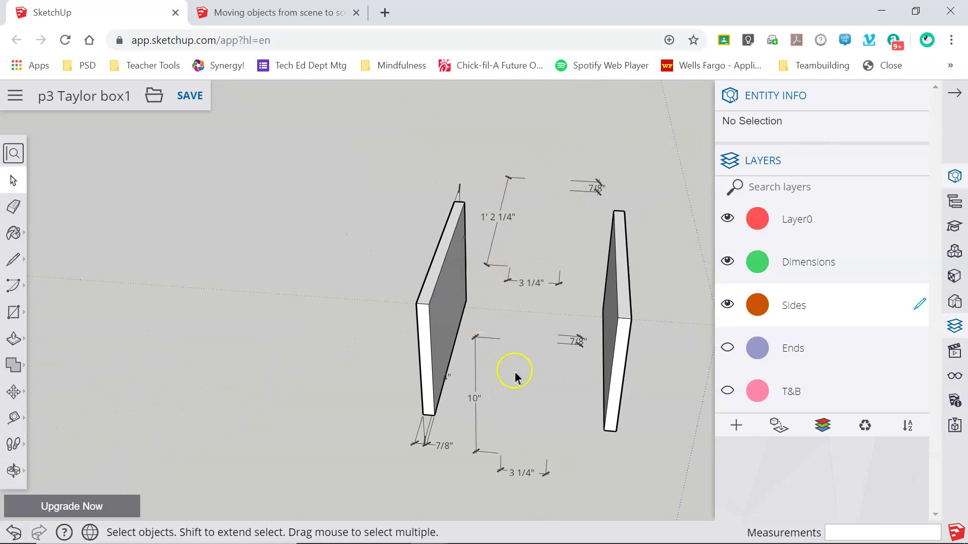
middle_drag(515, 377, 497, 317)
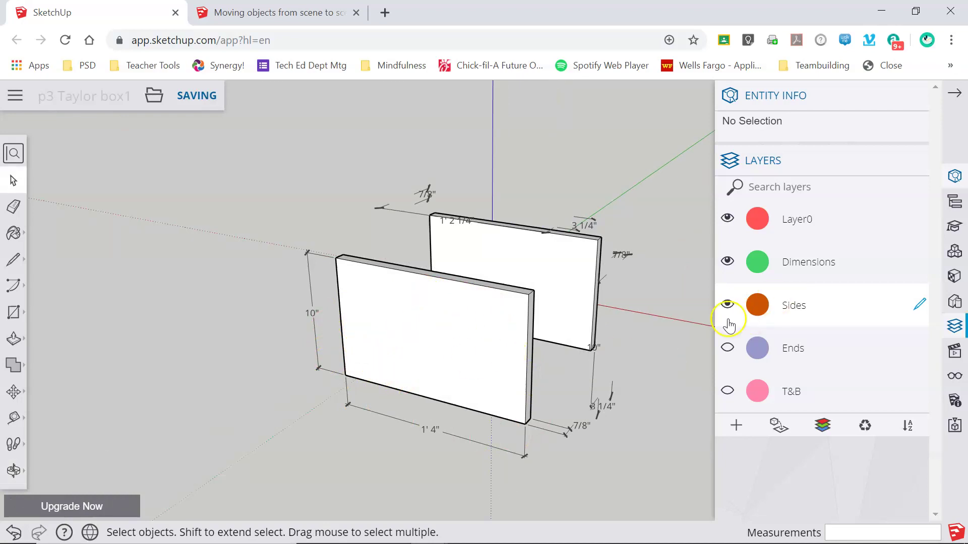
click(551, 448)
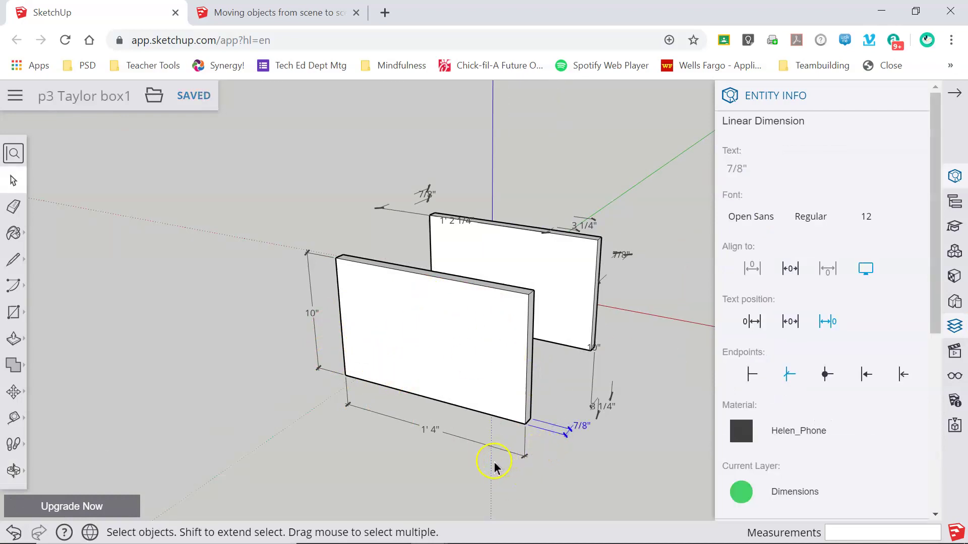
shift+click(371, 398)
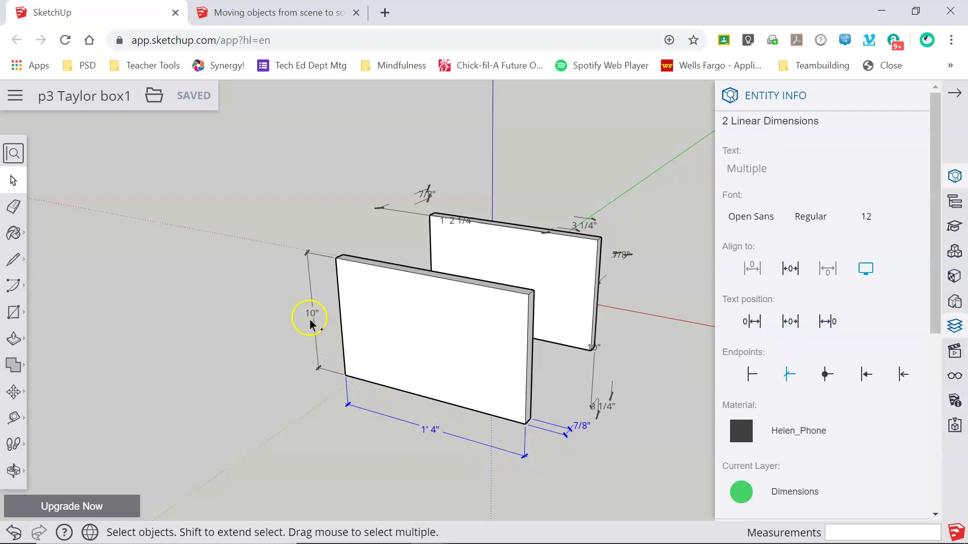
shift+click(308, 316)
click(781, 494)
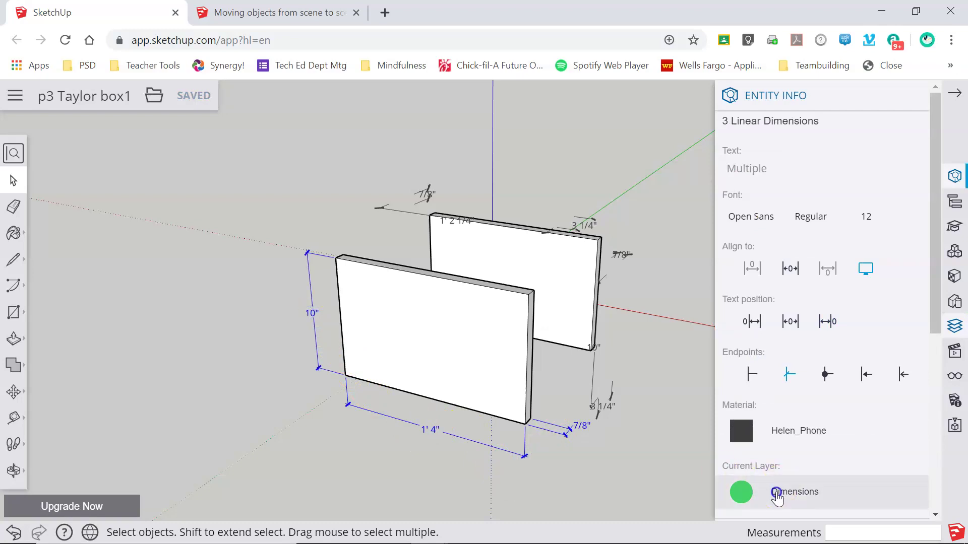
click(792, 240)
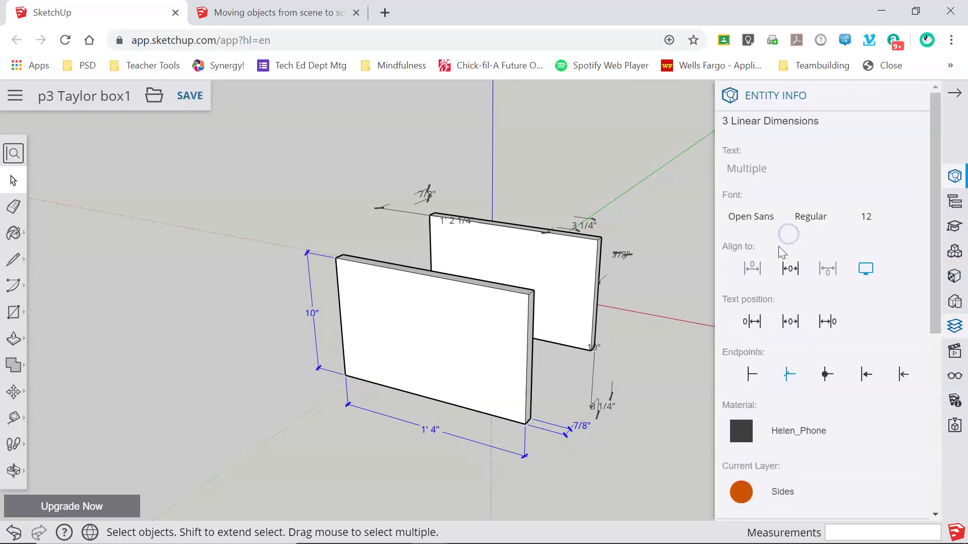
scroll(903, 234, down, 6)
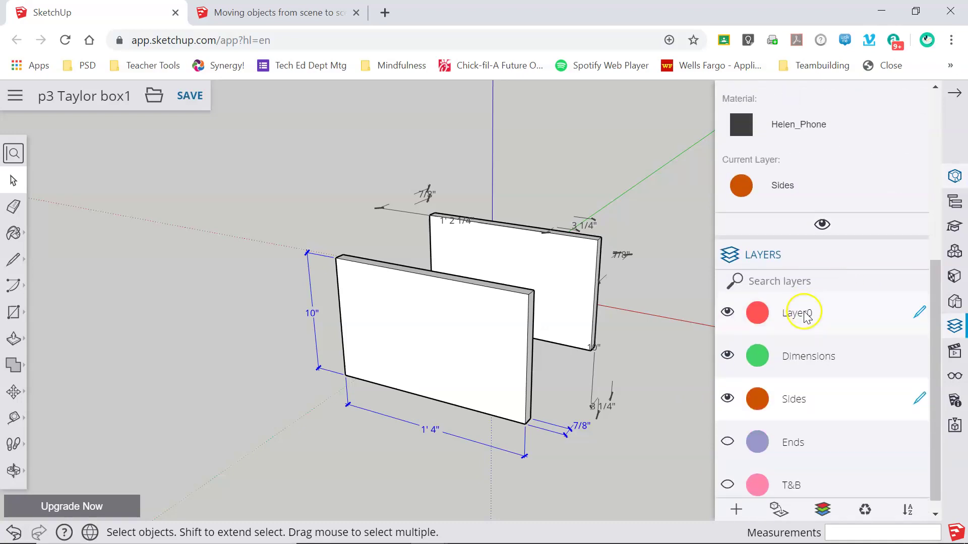
click(727, 341)
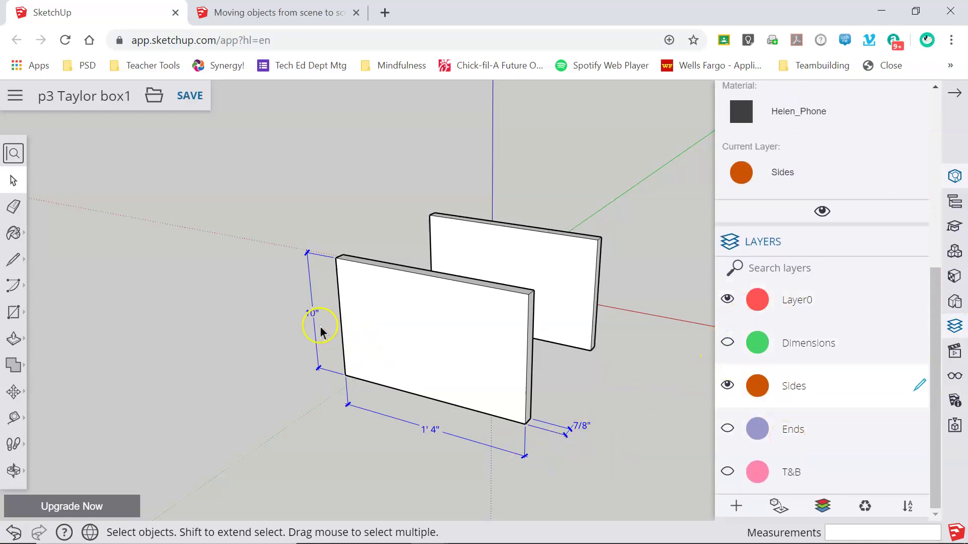
double_click(795, 386)
click(766, 389)
double_click(795, 342)
click(799, 343)
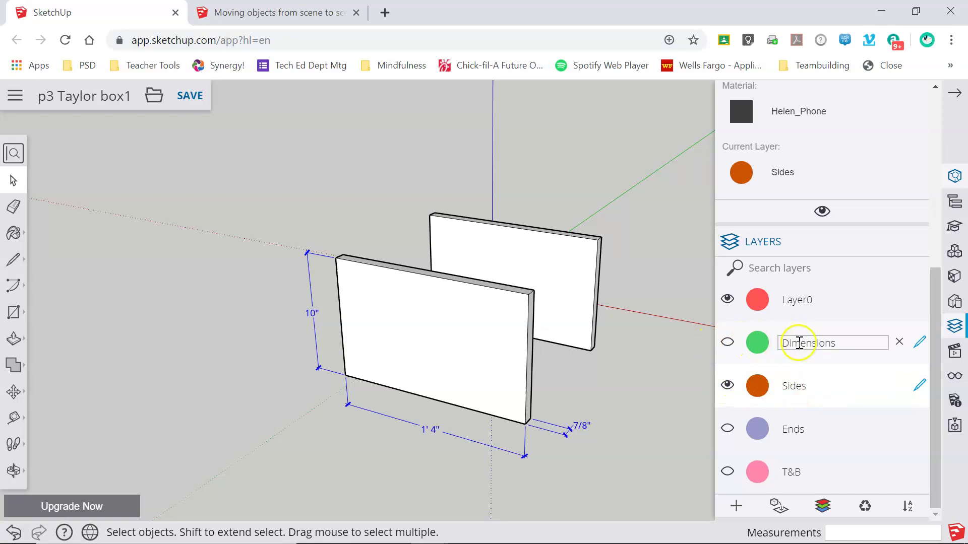
click(764, 343)
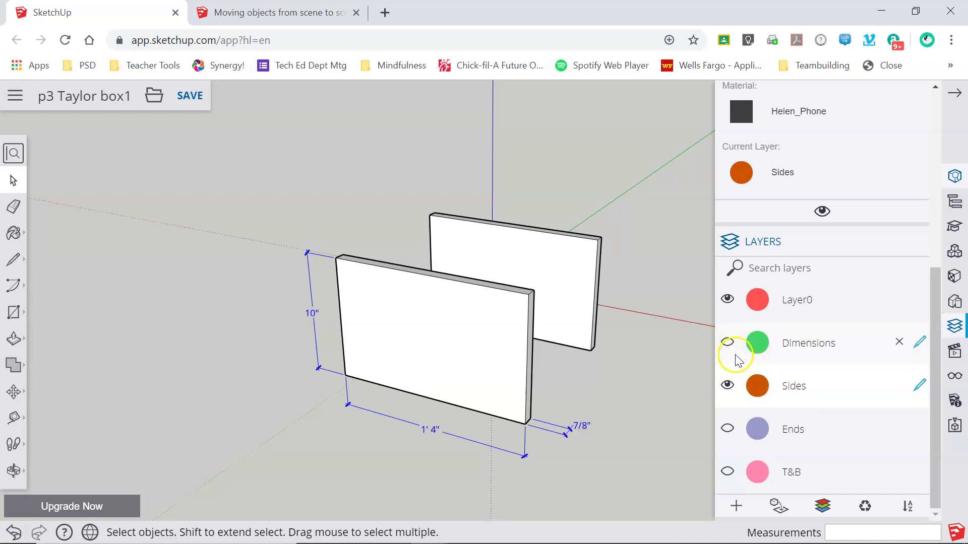
double_click(777, 387)
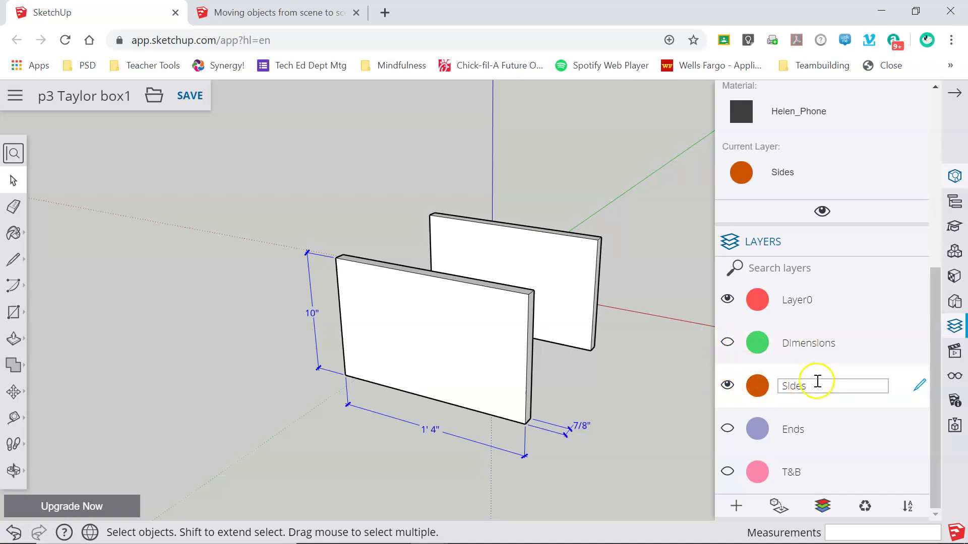
key(Return)
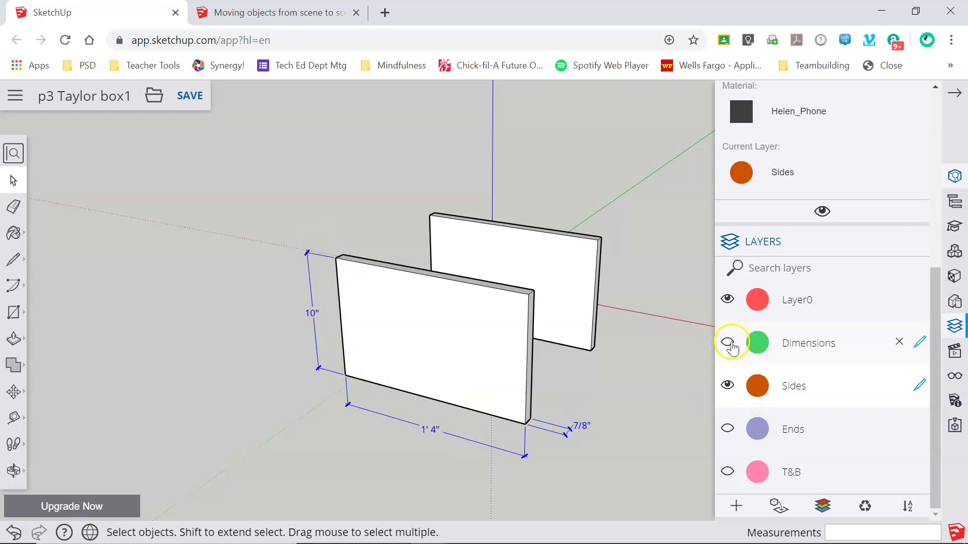
middle_drag(675, 376, 641, 380)
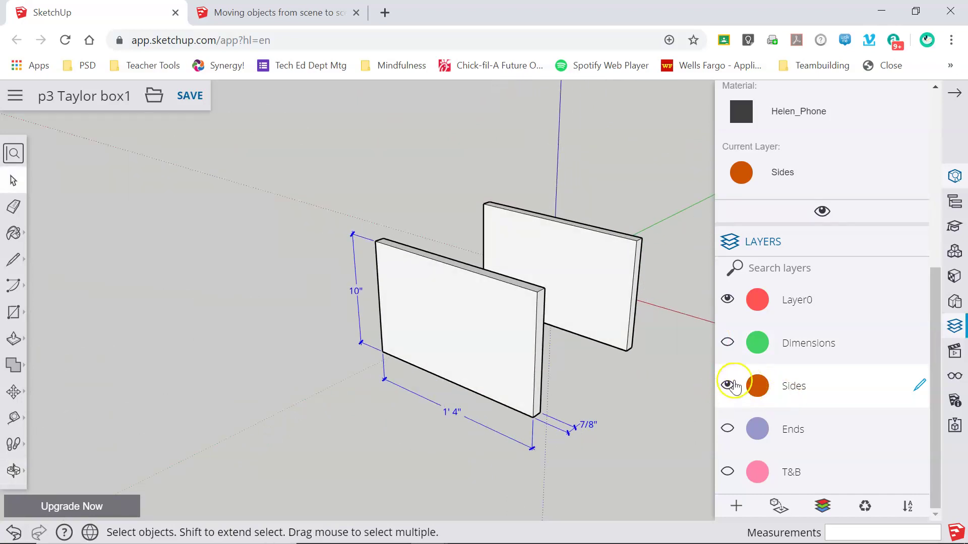
- Return the three dimensions to Dimensions, show Ends and T&B, make Ends active, hide Sides
click(759, 183)
click(771, 191)
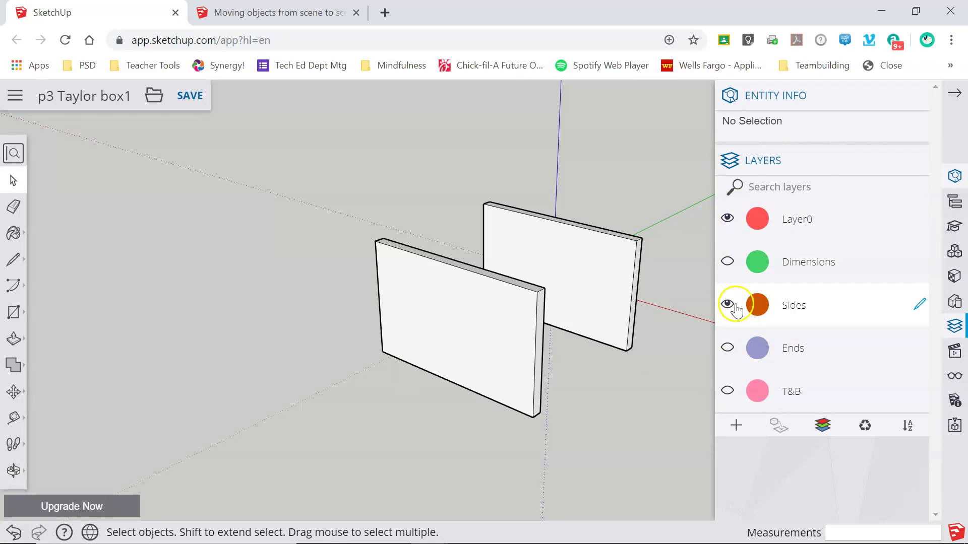
click(729, 348)
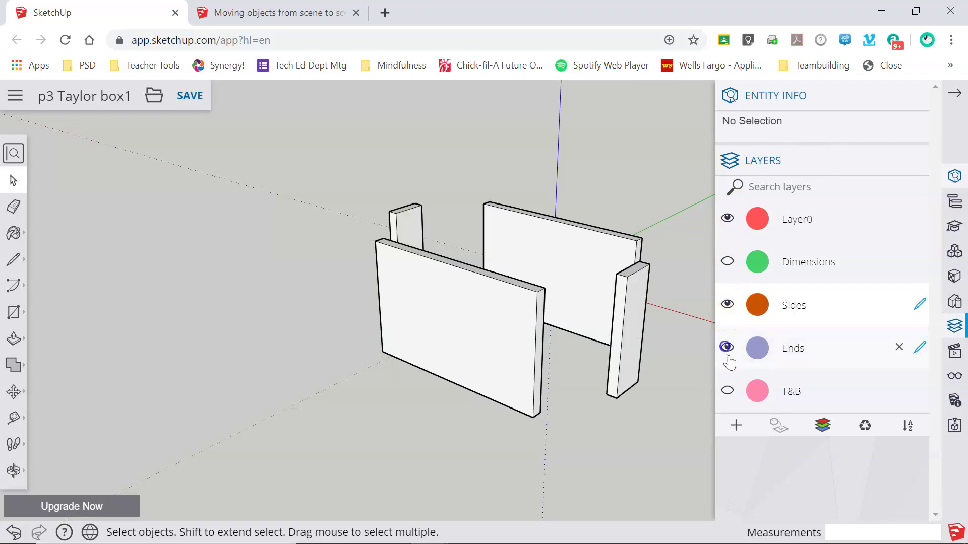
click(728, 394)
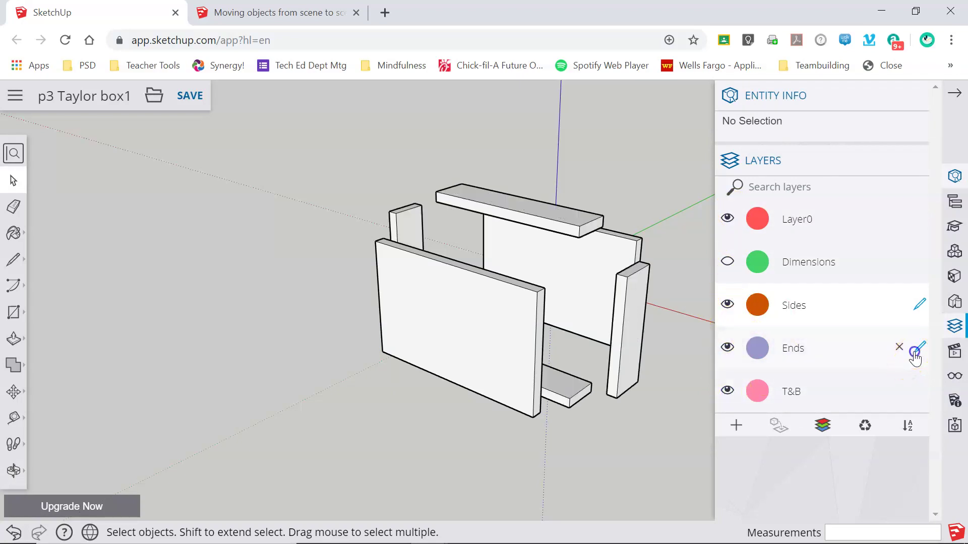
click(918, 348)
click(727, 305)
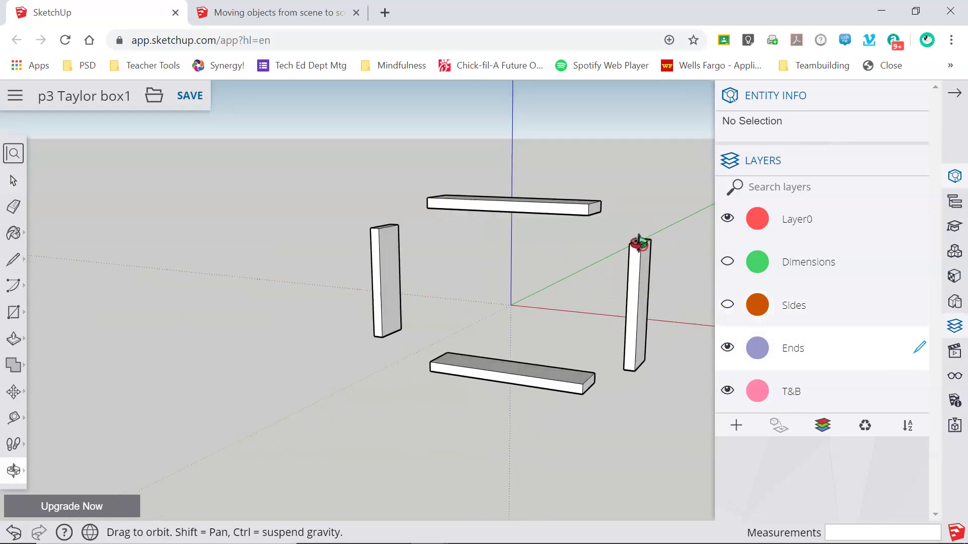
scroll(568, 217, down, 2)
scroll(568, 227, up, 5)
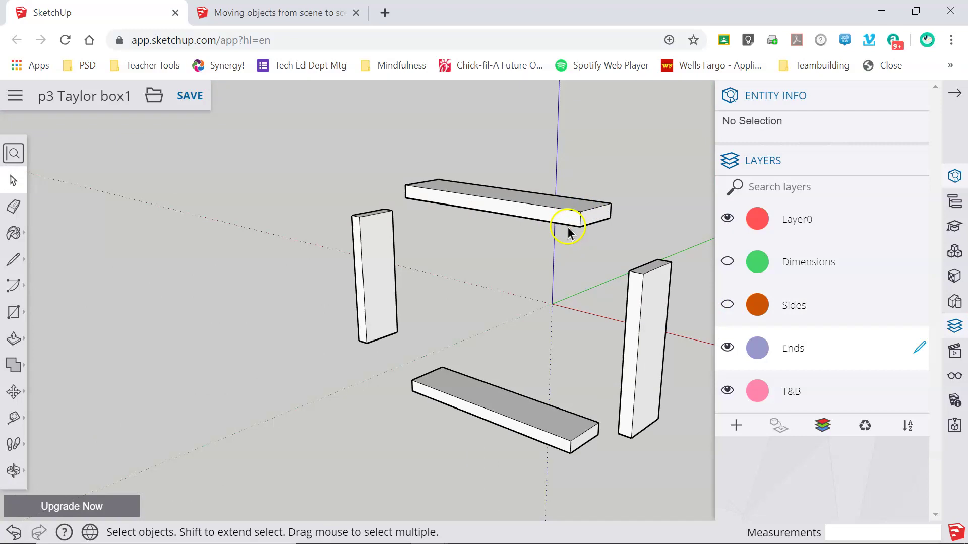